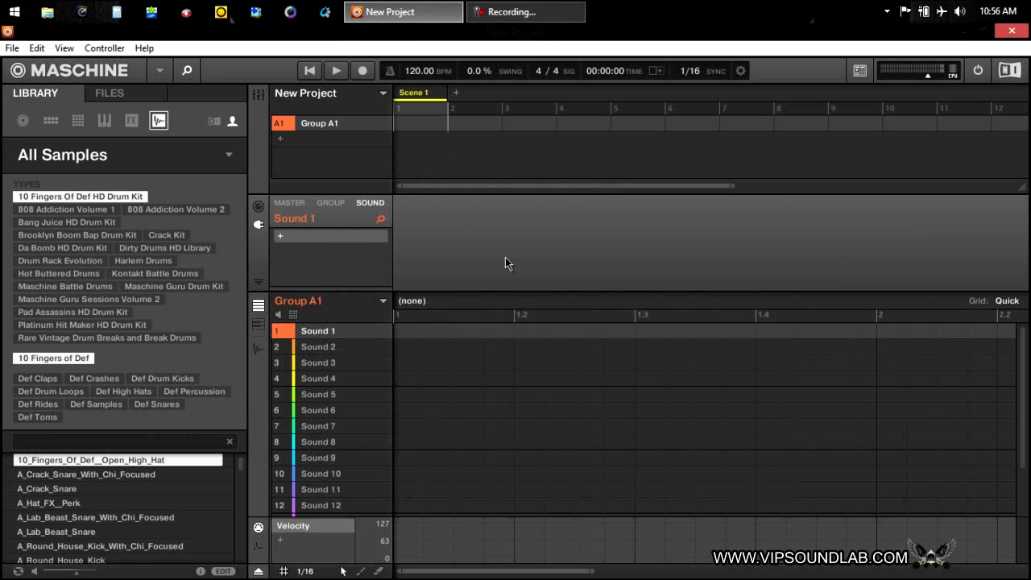
- Load the Bang Juice Expansion Bonus project from the Library's Projects list
click(22, 120)
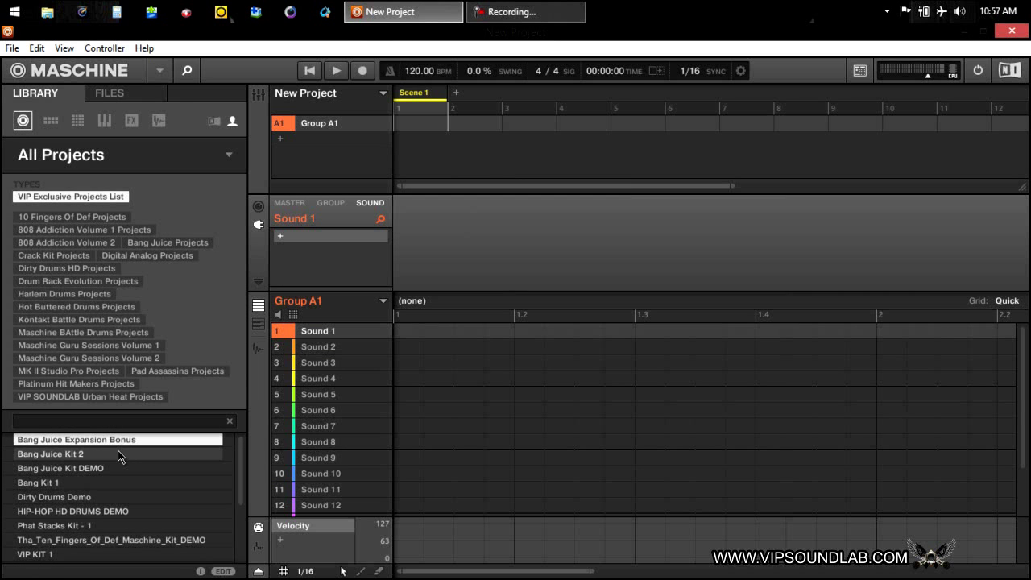
double_click(117, 439)
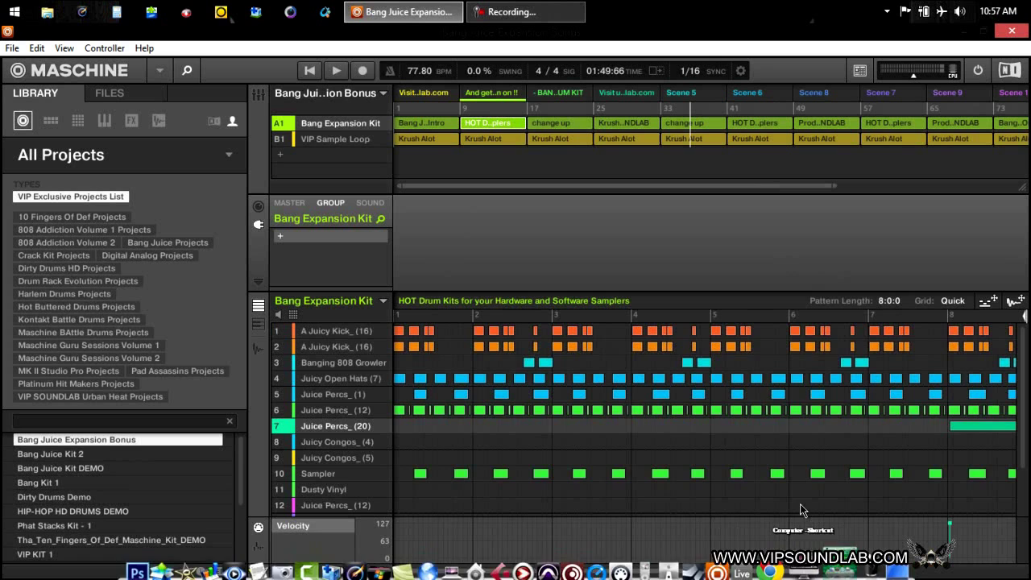
drag(798, 569, 875, 569)
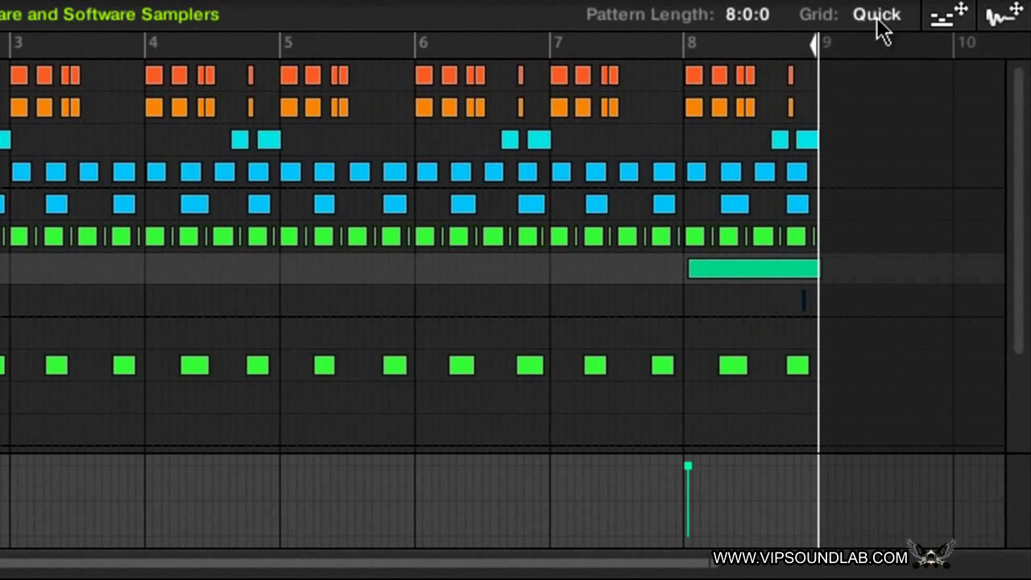
click(877, 16)
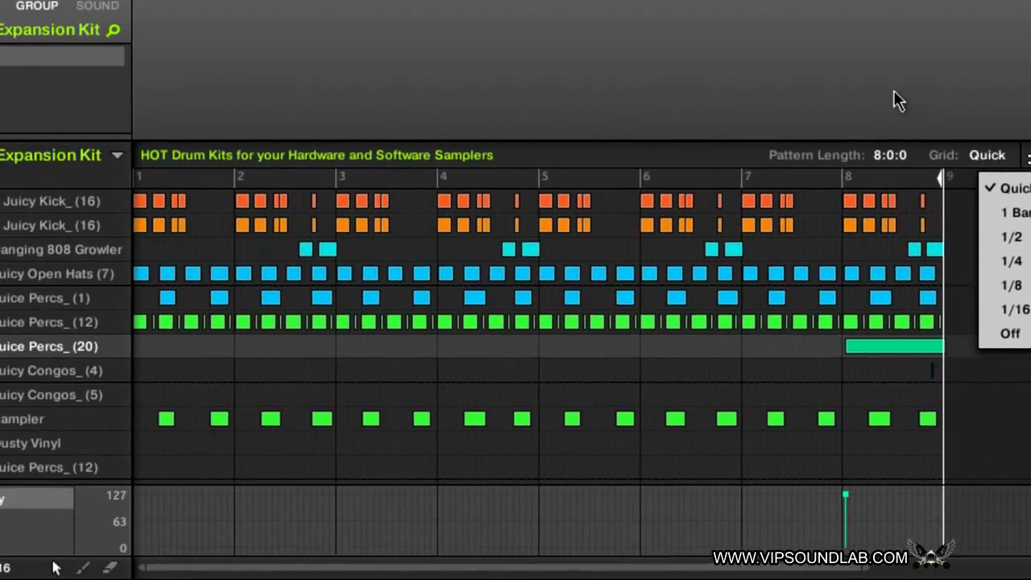
click(822, 15)
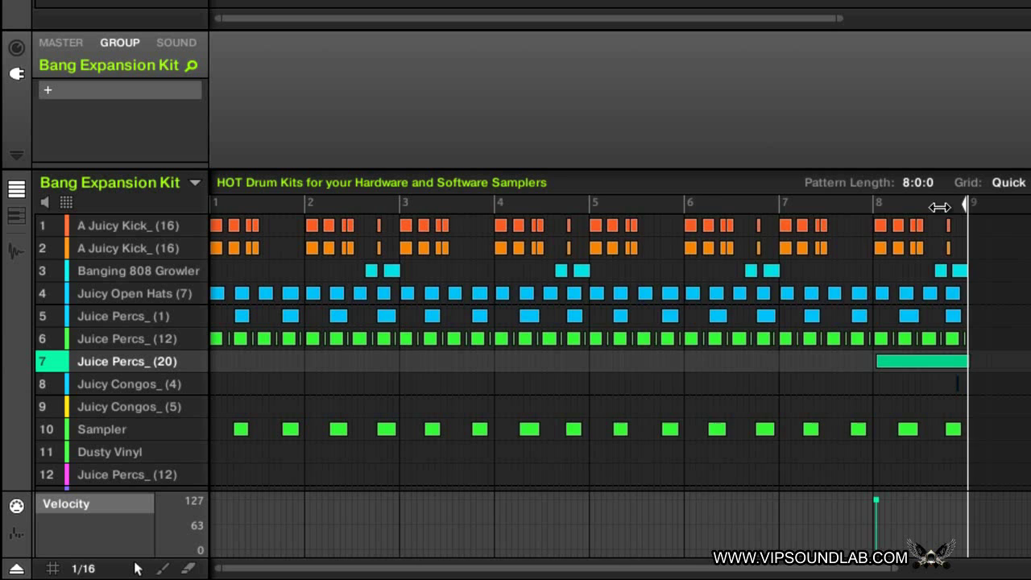
drag(957, 206, 771, 204)
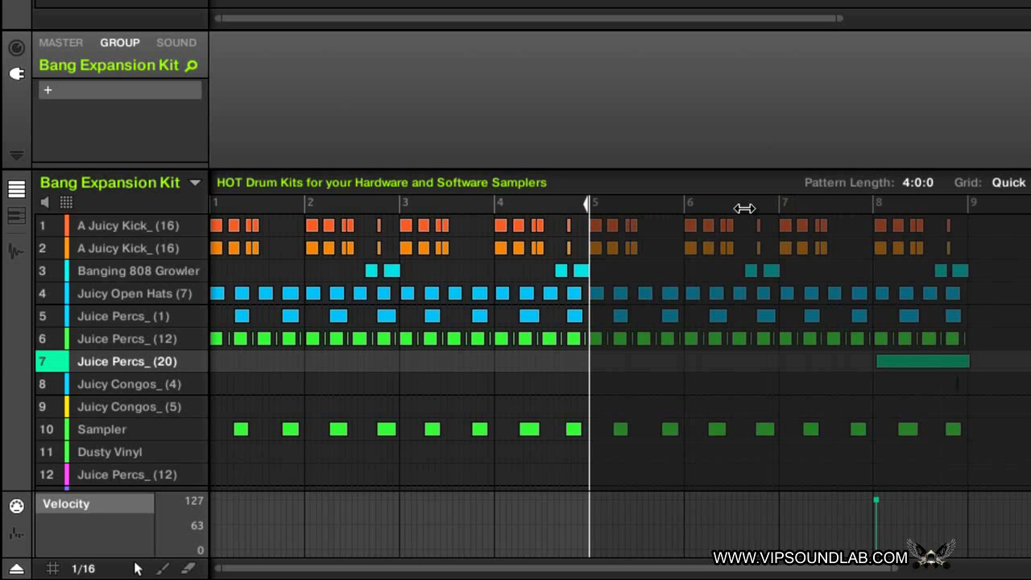
drag(745, 208, 875, 238)
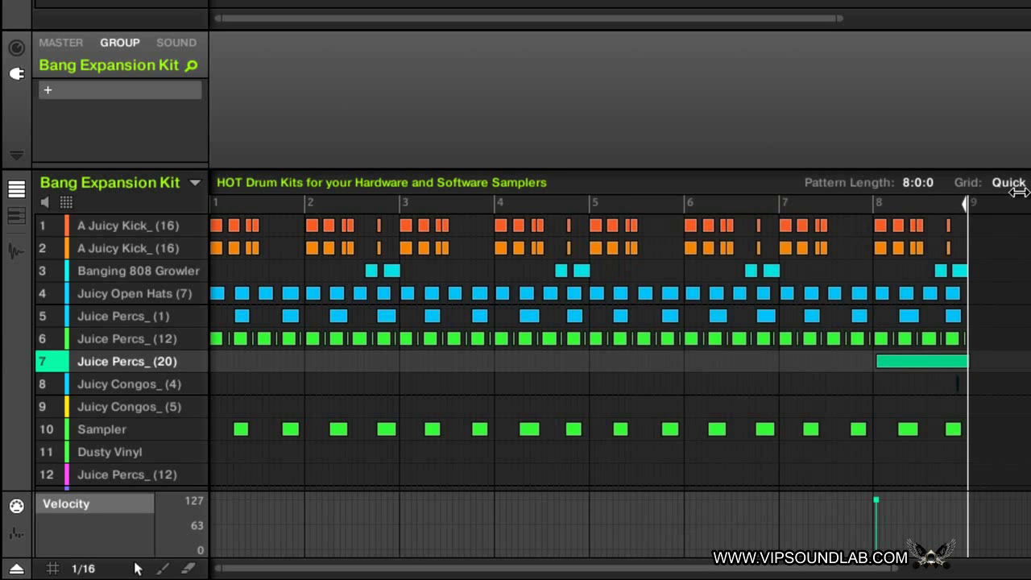
mouse_move(852, 207)
mouse_down()
mouse_move(665, 223)
mouse_move(572, 207)
mouse_move(488, 215)
mouse_up()
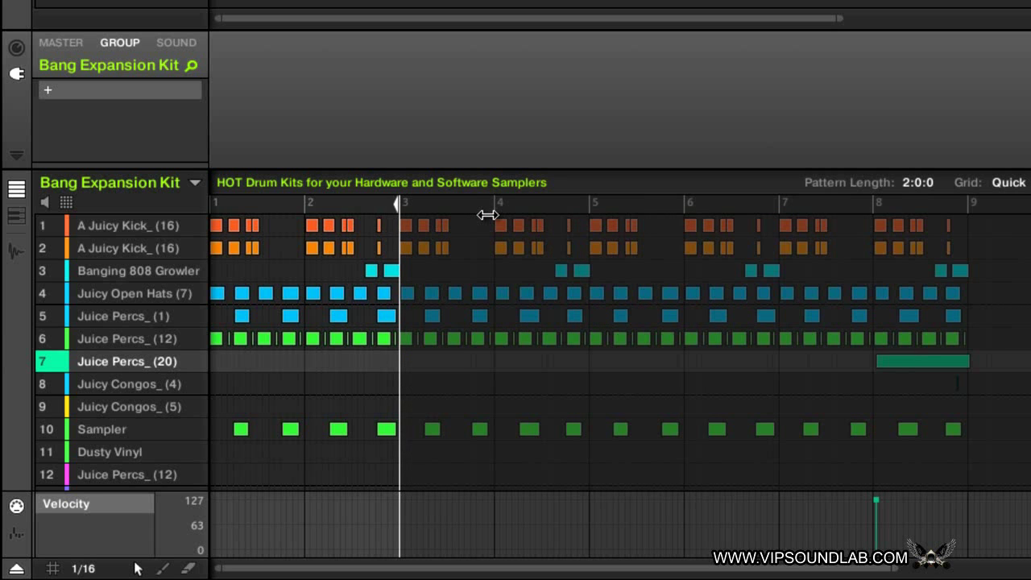
mouse_move(481, 215)
mouse_down()
mouse_move(309, 204)
mouse_move(833, 254)
mouse_move(607, 260)
mouse_move(202, 215)
mouse_move(460, 258)
mouse_move(822, 273)
mouse_up()
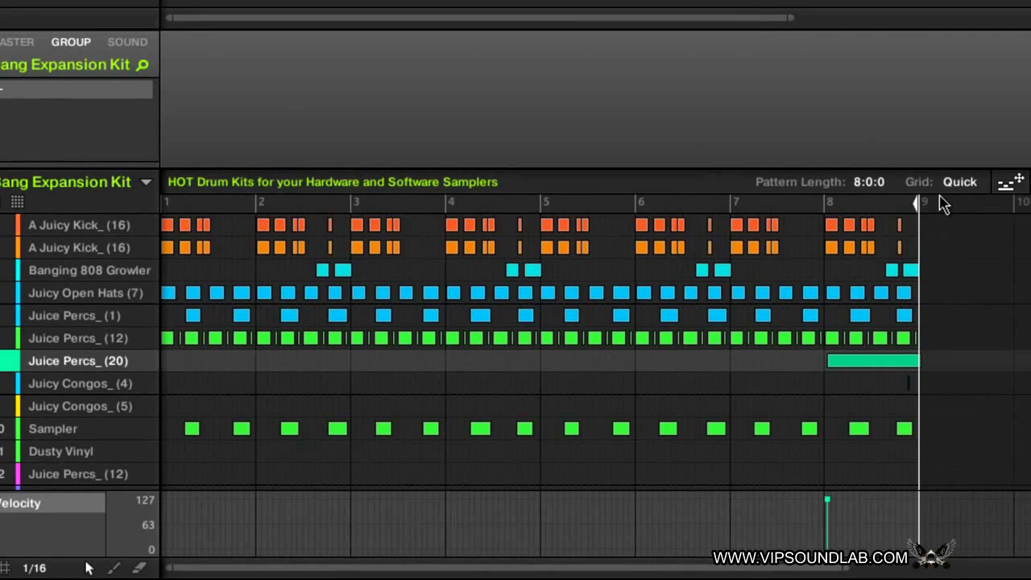
- Set the pattern grid to 1 Bar and shorten the pattern to 3 bars
click(916, 196)
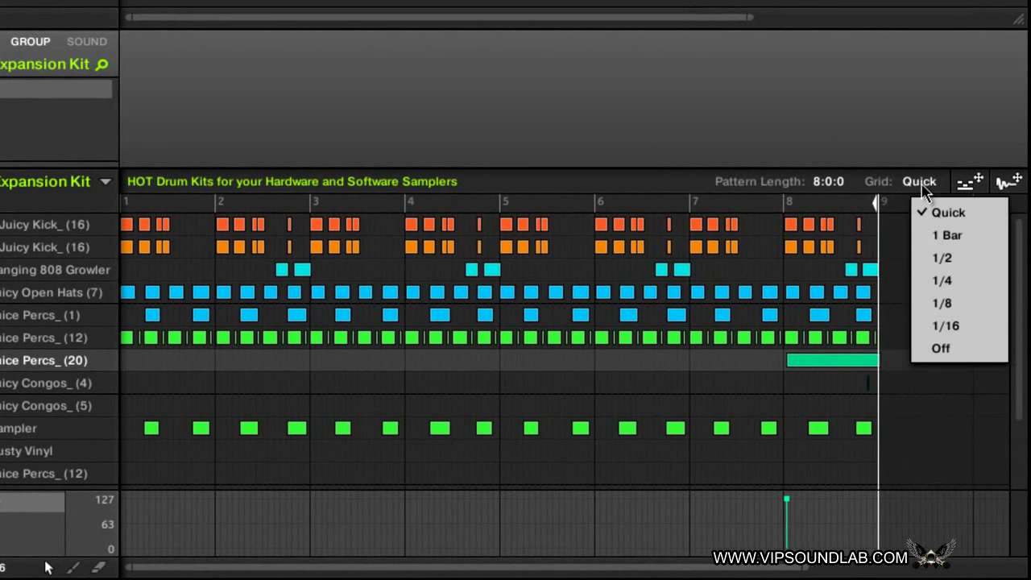
click(933, 234)
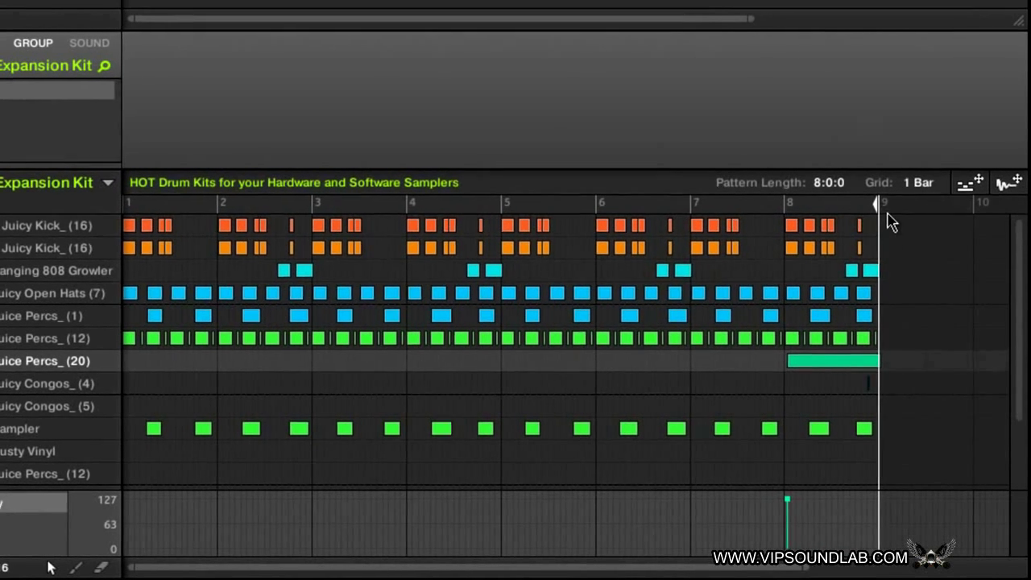
drag(879, 207, 699, 211)
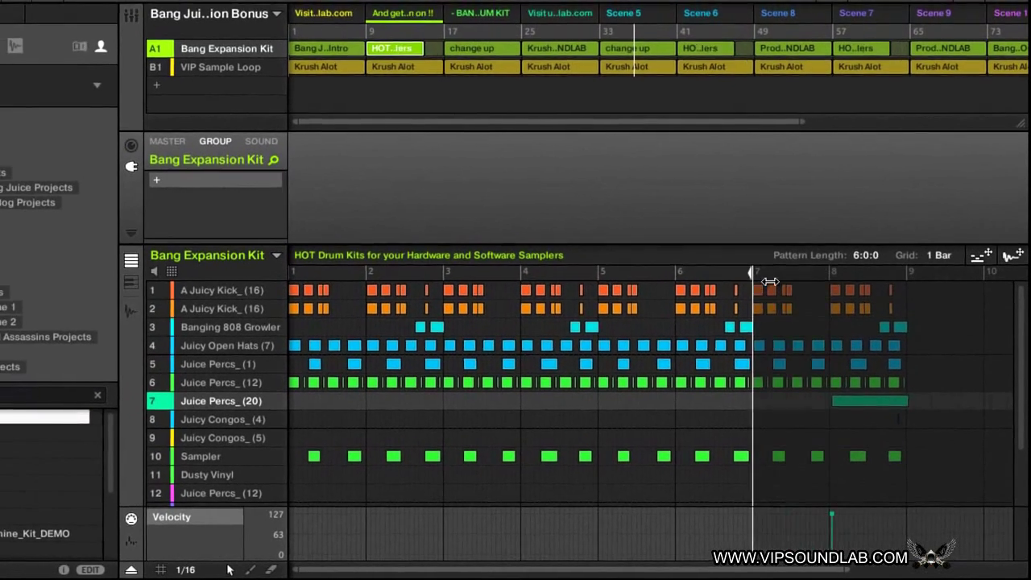
mouse_move(770, 281)
mouse_down()
mouse_move(295, 283)
mouse_move(832, 303)
mouse_move(888, 326)
mouse_up()
- Resize the pattern to 5:2:0 on a 1/2 grid, then to 3:3:2 on a 1/8 grid
click(937, 258)
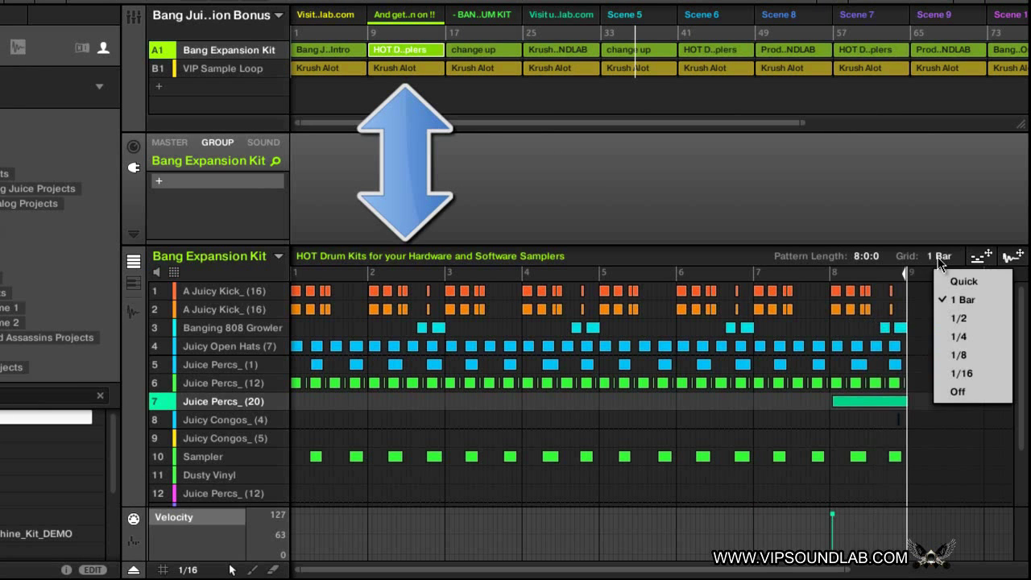
click(957, 319)
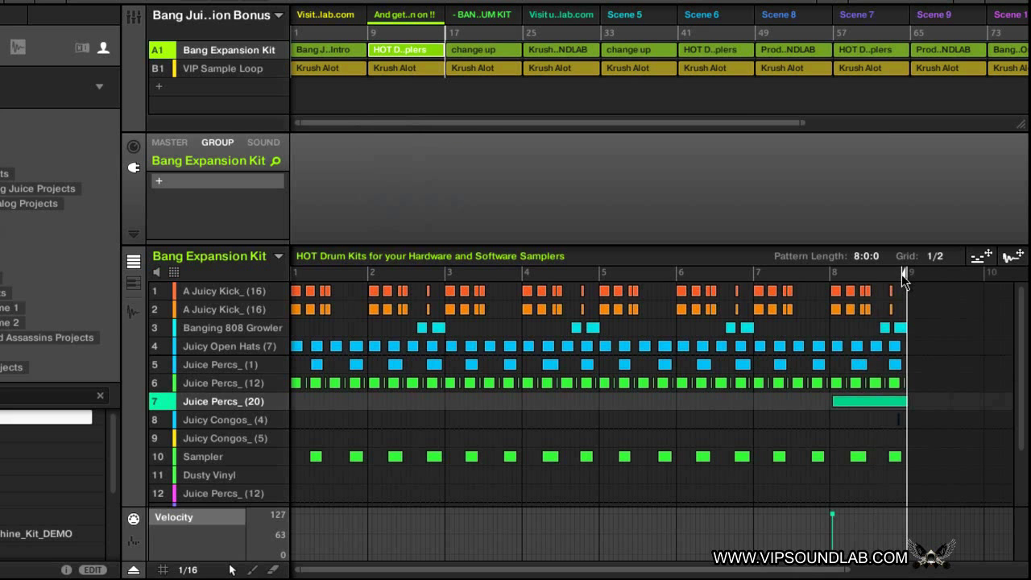
mouse_move(904, 274)
mouse_down()
mouse_move(728, 300)
mouse_move(347, 303)
mouse_move(663, 315)
mouse_move(896, 338)
mouse_up()
click(933, 256)
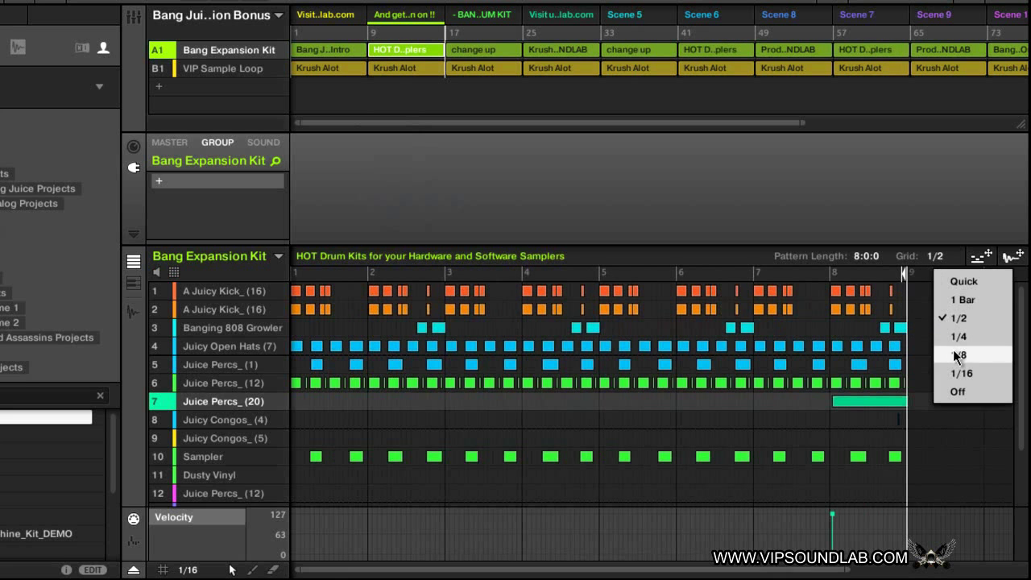
click(955, 356)
mouse_move(906, 276)
mouse_down()
mouse_move(407, 282)
mouse_move(905, 278)
mouse_up()
- Trim the pattern to 7:3:2 on a 1/16 grid, then turn the grid Off and resize freely
click(938, 258)
click(958, 372)
mouse_move(908, 274)
mouse_down()
mouse_move(759, 279)
mouse_move(896, 278)
mouse_up()
click(939, 263)
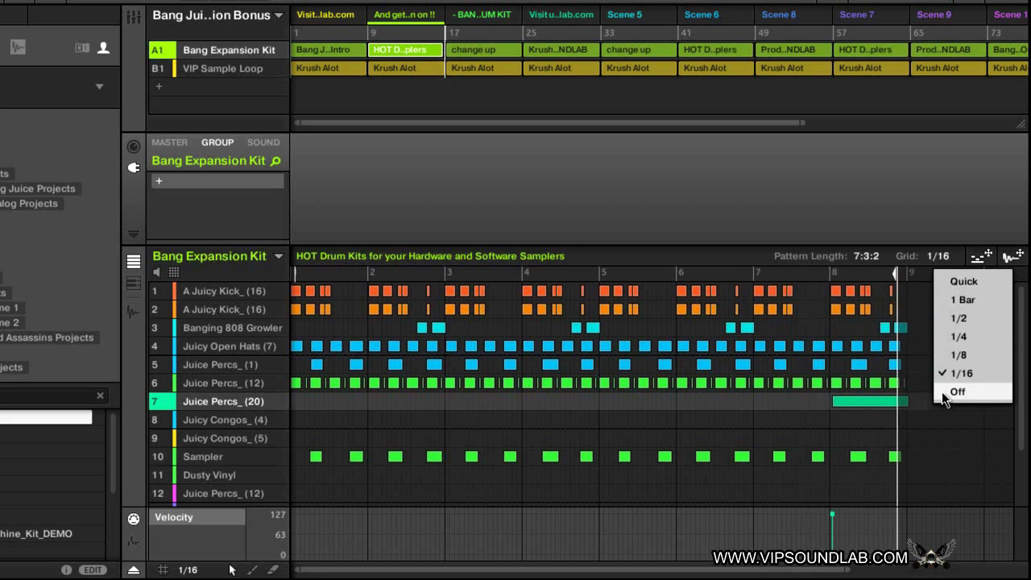
click(953, 392)
mouse_move(897, 274)
mouse_down()
mouse_move(781, 282)
mouse_move(596, 326)
mouse_move(298, 342)
mouse_move(253, 331)
mouse_move(448, 320)
mouse_move(284, 310)
mouse_move(221, 321)
mouse_move(385, 322)
mouse_move(427, 310)
mouse_move(925, 373)
mouse_up()
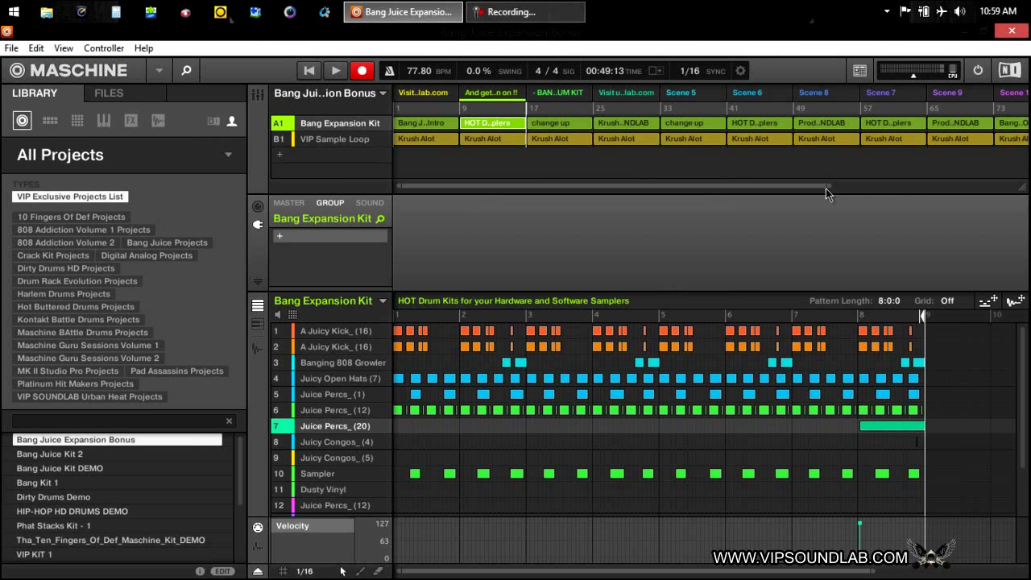
- Zoom the arranger out, return playback to the song start, and zoom into bar 1
drag(827, 188, 996, 187)
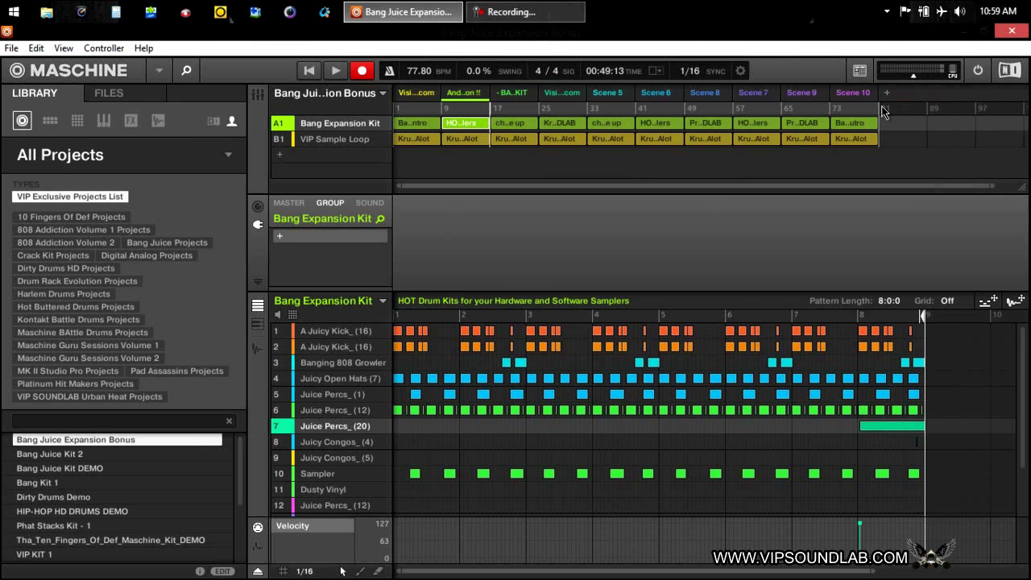
drag(879, 103, 449, 145)
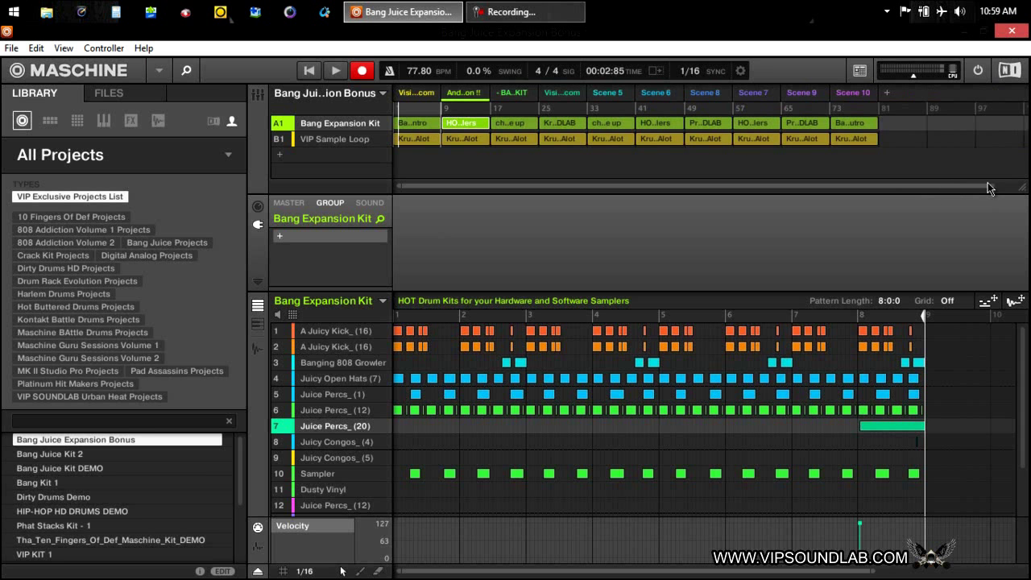
drag(992, 186, 393, 193)
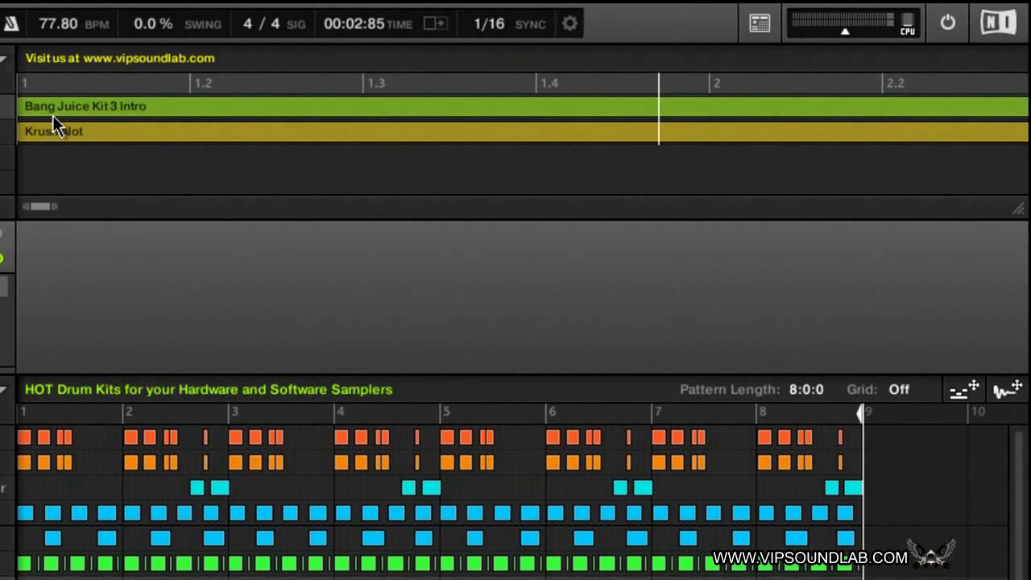
- Change the time-signature denominator to 16, making it 4/16
click(265, 22)
text(16)
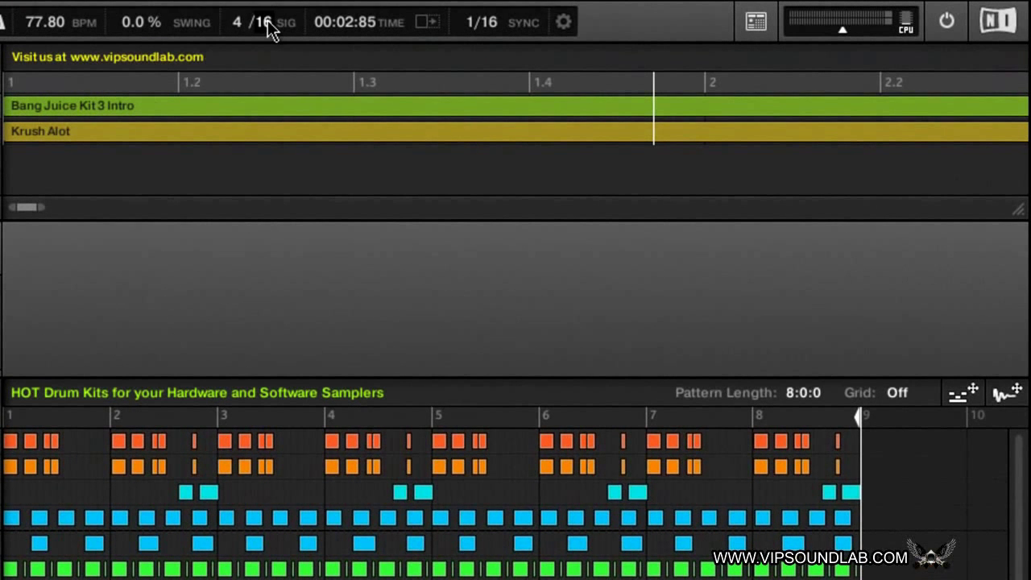
key(Return)
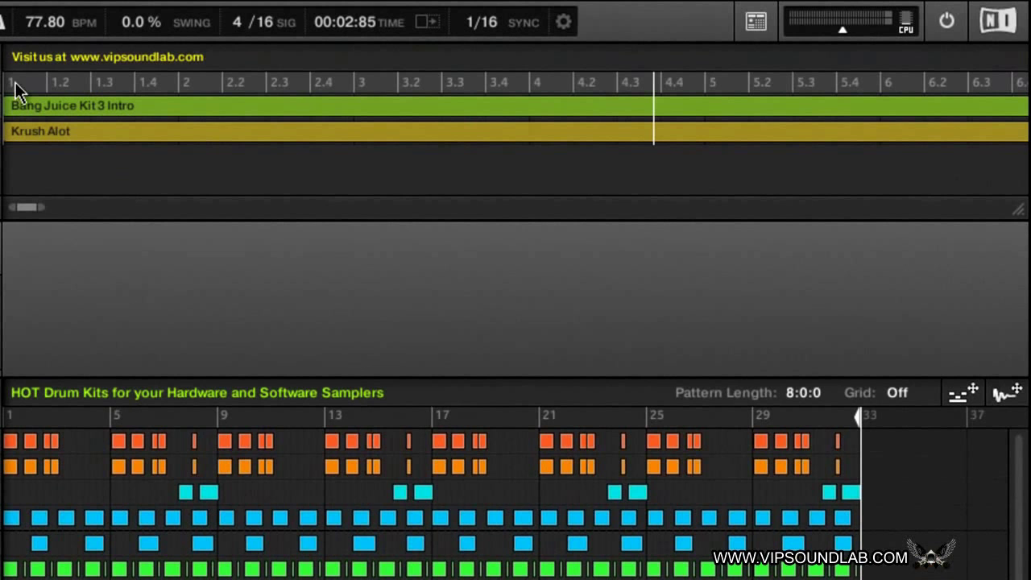
- Drag the first scene's end marker to test lengths, shortening it to just past 1.2
drag(44, 207, 181, 206)
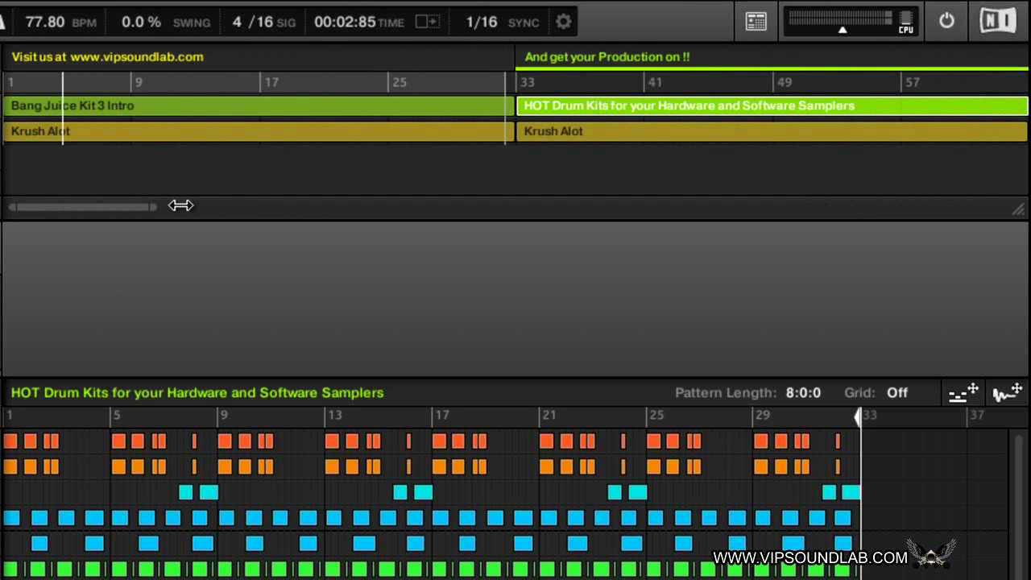
drag(507, 90, 32, 86)
drag(150, 208, 29, 207)
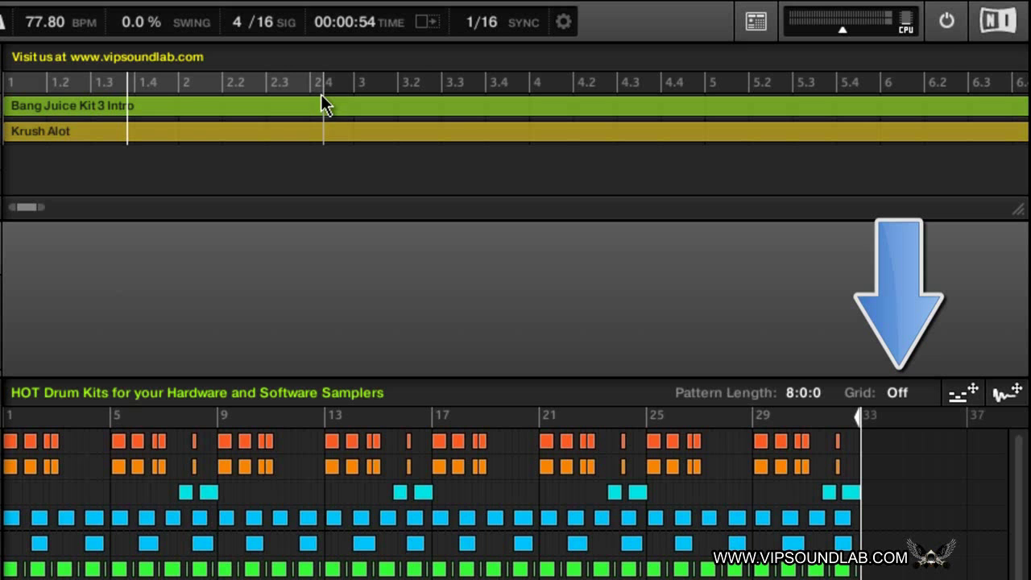
drag(317, 83, 4, 166)
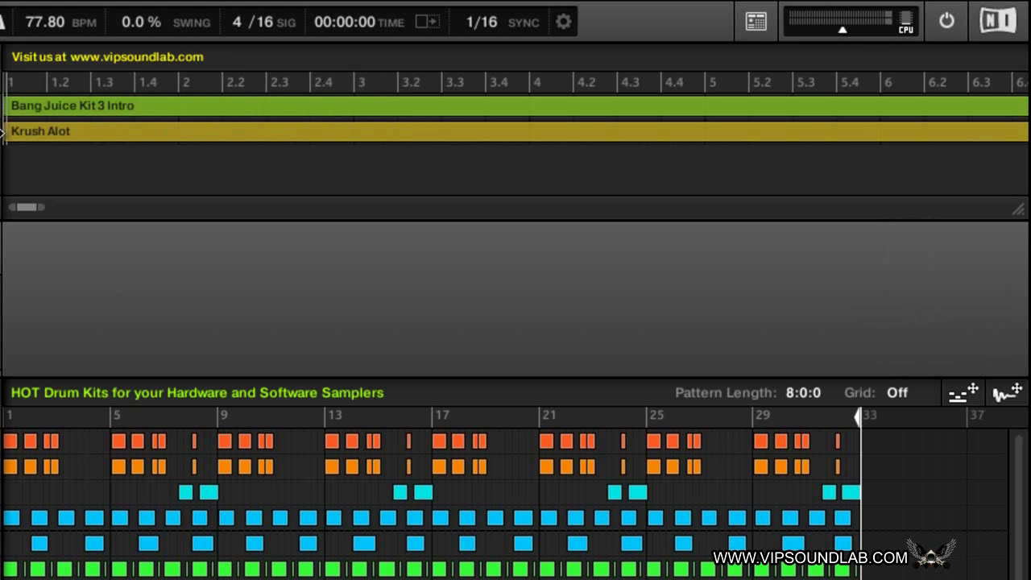
- Stretch the first scene to about 3.4, set the grid to 1/16, and pull the scene end back to about 1.4
drag(4, 129, 470, 120)
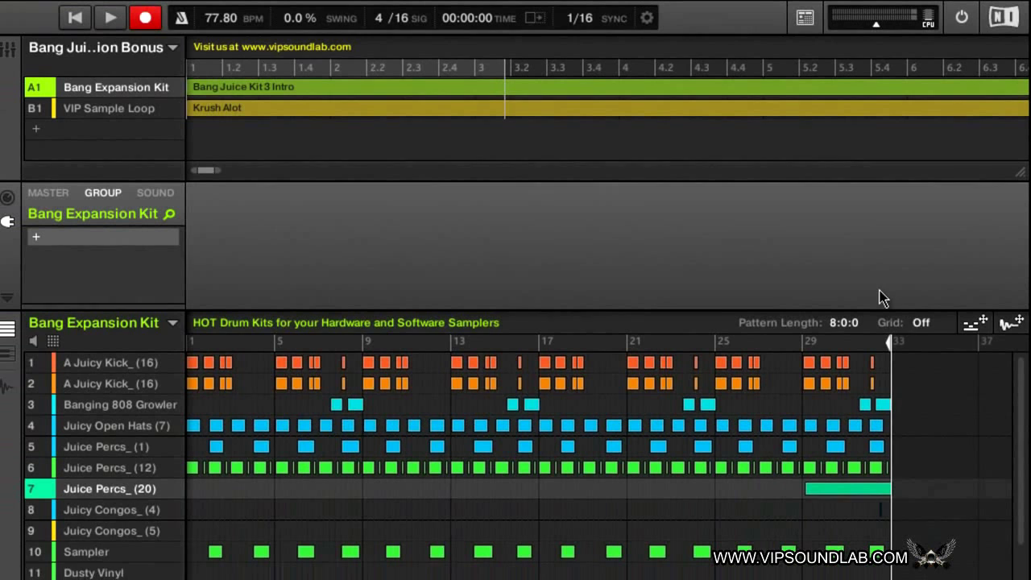
click(903, 385)
click(952, 452)
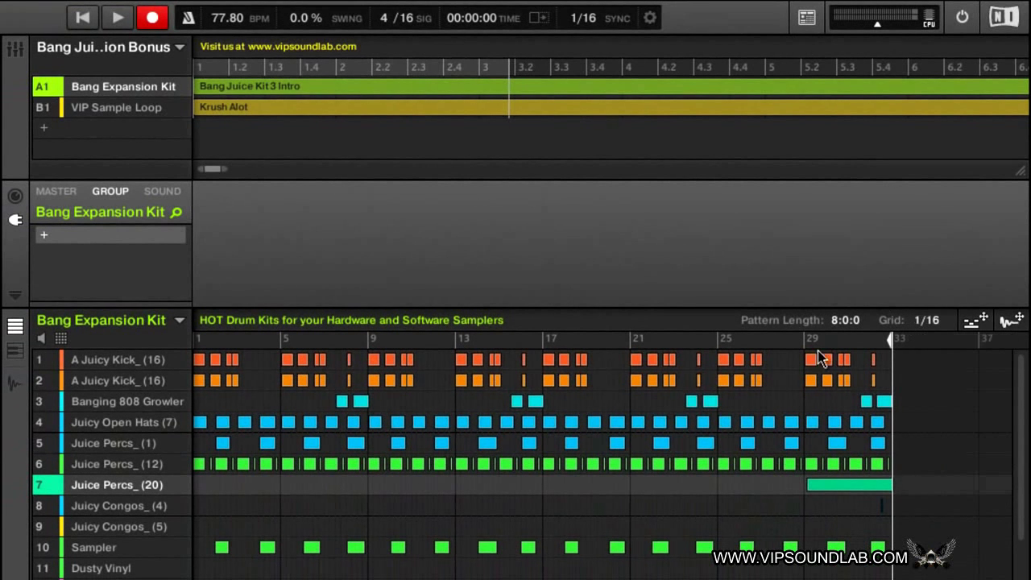
drag(508, 70, 393, 86)
drag(231, 87, 408, 92)
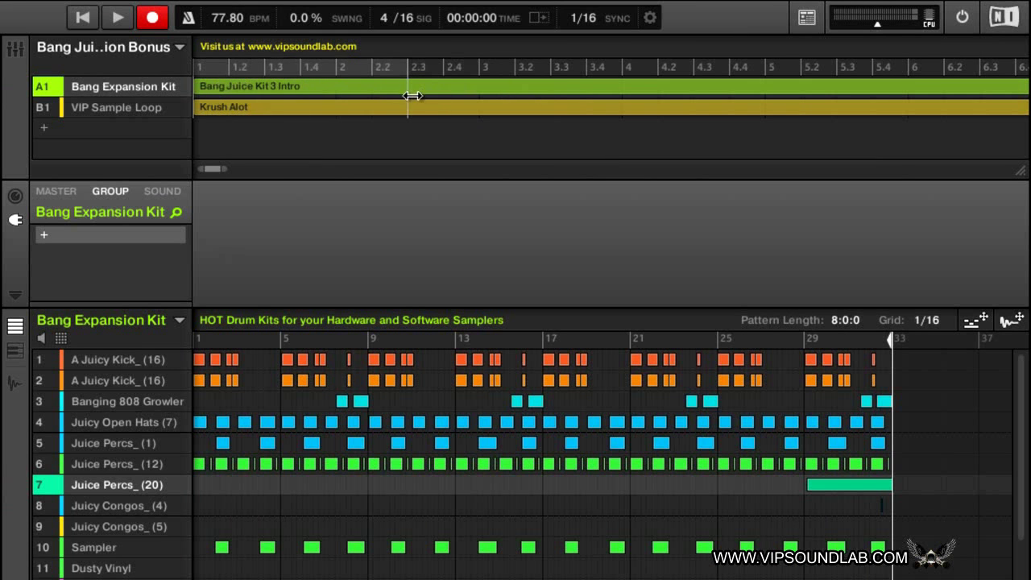
- Set the grid to 1/8 and adjust the scene end with eighth-note snapping
click(933, 321)
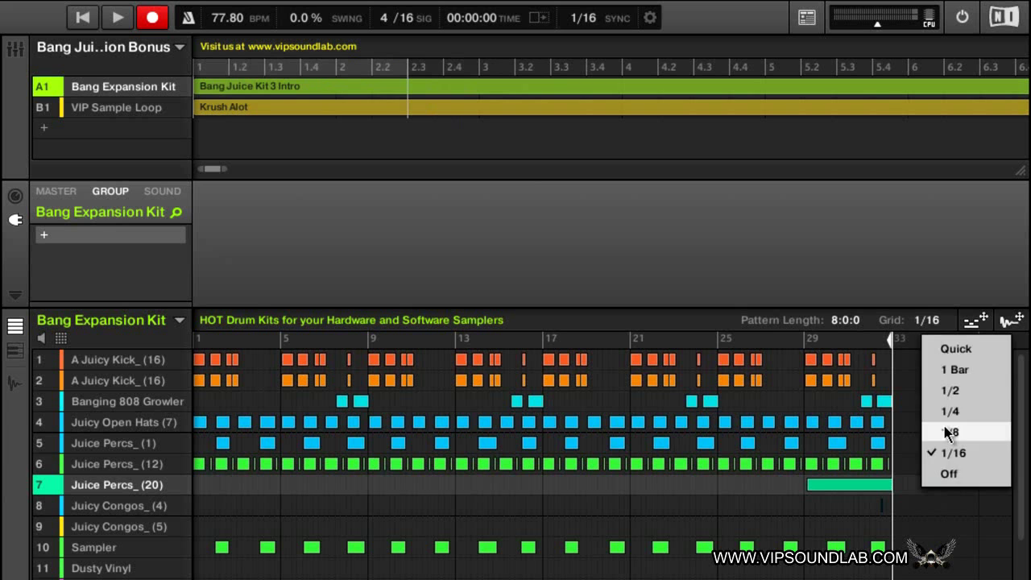
click(953, 430)
mouse_move(404, 72)
mouse_down()
mouse_move(338, 69)
mouse_move(437, 73)
mouse_move(486, 103)
mouse_move(574, 115)
mouse_move(769, 111)
mouse_move(242, 104)
mouse_move(703, 128)
mouse_move(294, 102)
mouse_move(503, 96)
mouse_move(345, 93)
mouse_move(642, 104)
mouse_move(337, 105)
mouse_up()
- Set the grid to 1/16, move the song position to bar 5, then set the grid to 1 Bar
click(918, 321)
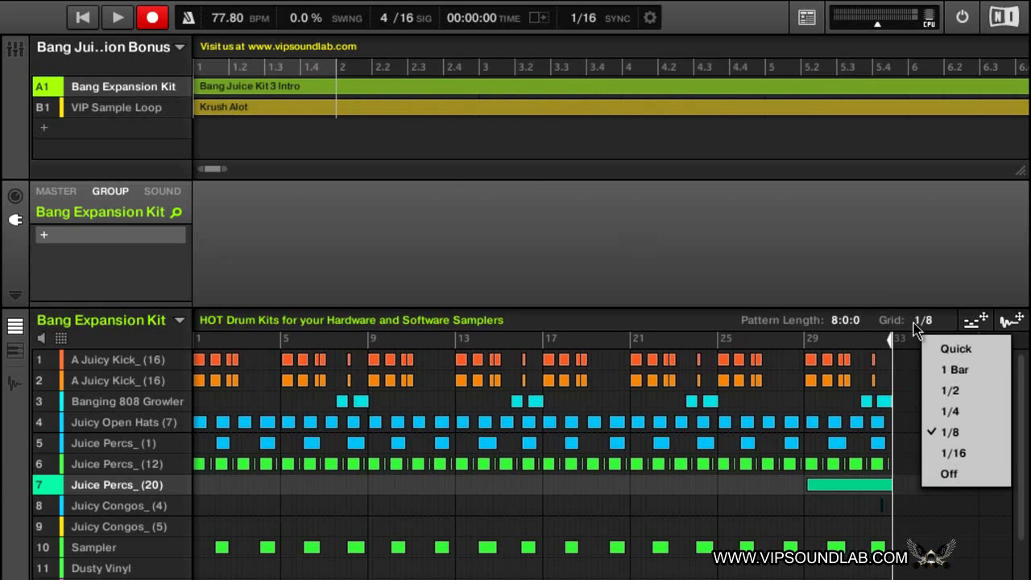
click(955, 454)
mouse_move(338, 91)
mouse_down()
mouse_move(657, 104)
mouse_move(372, 93)
mouse_up()
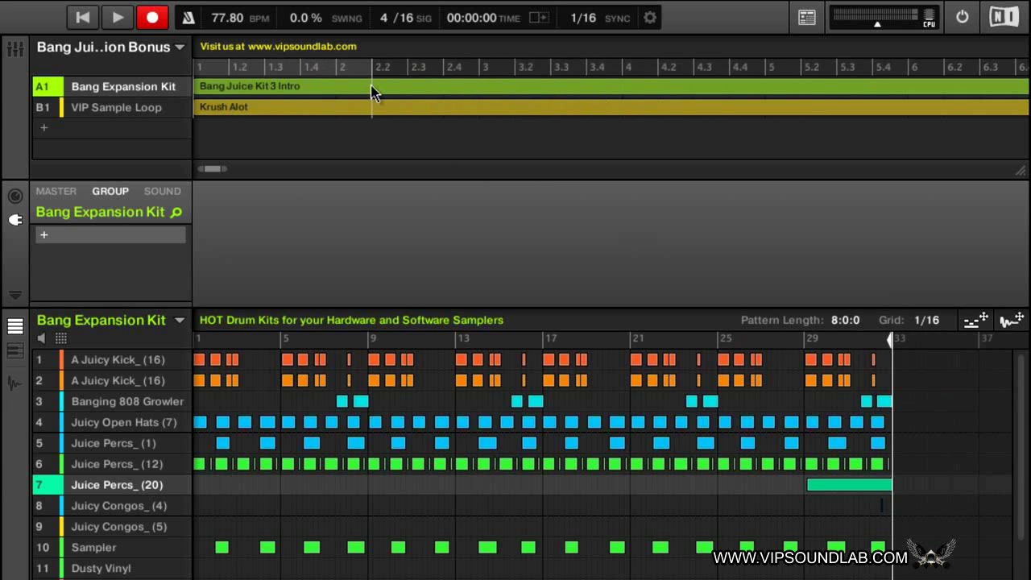
click(934, 320)
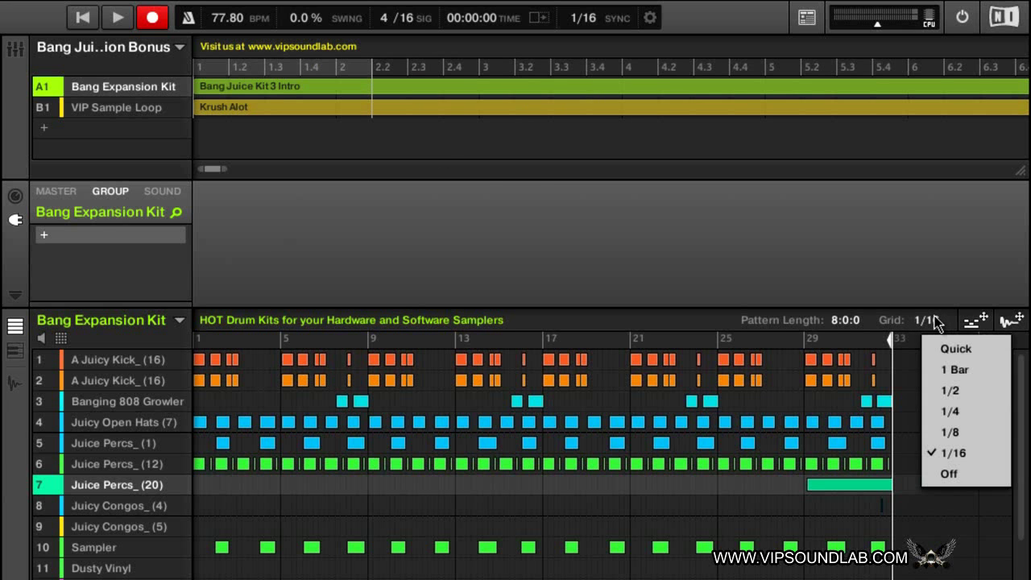
click(953, 370)
drag(224, 169, 376, 170)
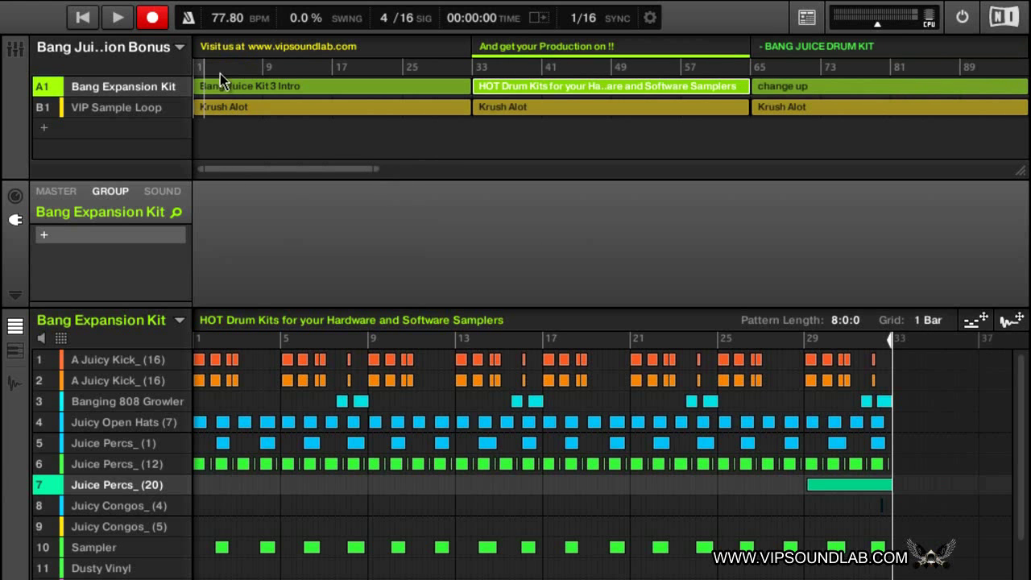
mouse_move(205, 84)
mouse_down()
mouse_move(354, 83)
mouse_move(220, 83)
mouse_up()
drag(369, 167, 219, 166)
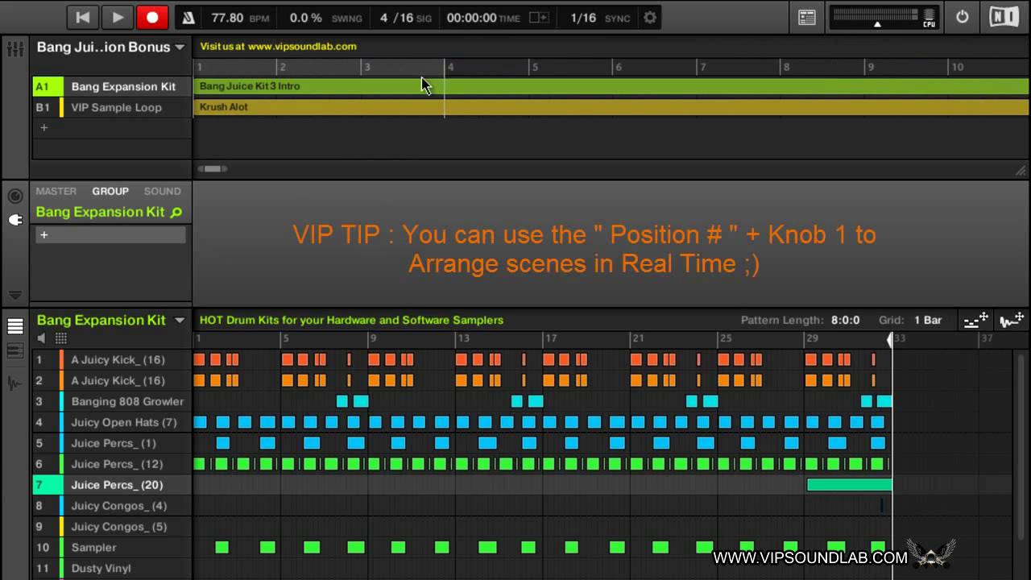
drag(449, 78, 647, 131)
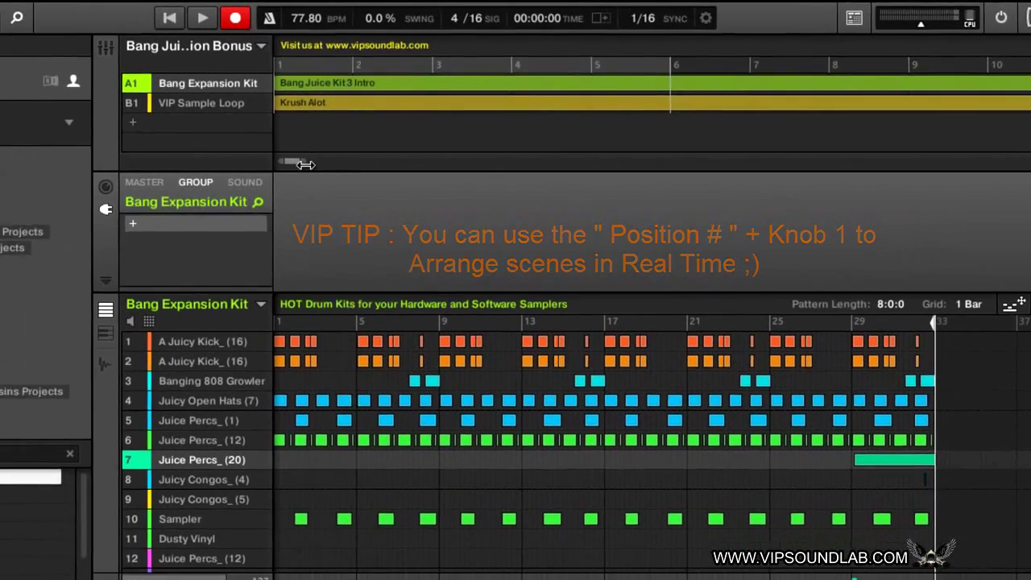
drag(228, 169, 383, 170)
drag(559, 149, 568, 148)
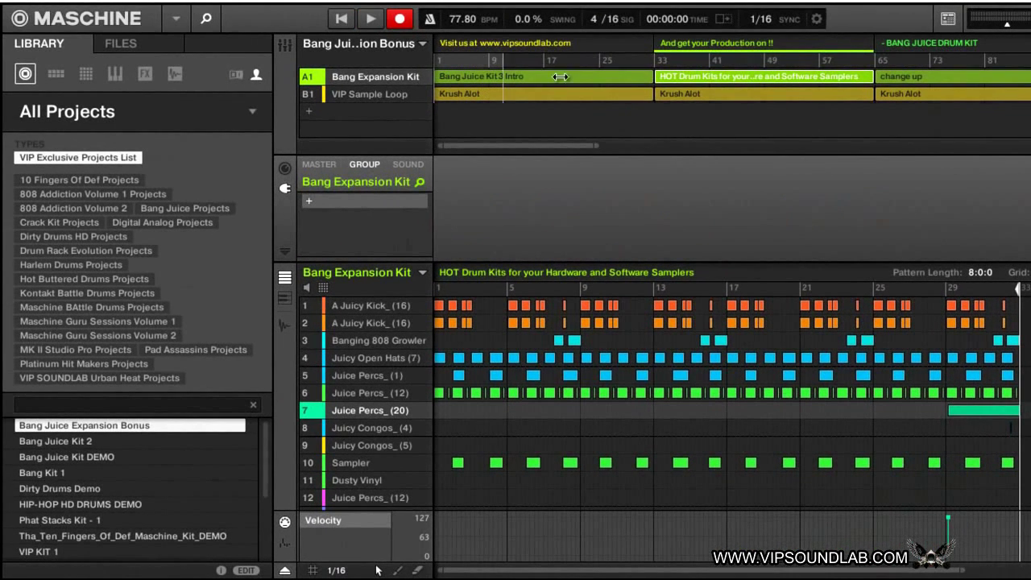
- Set the pattern grid to 1/16
click(400, 19)
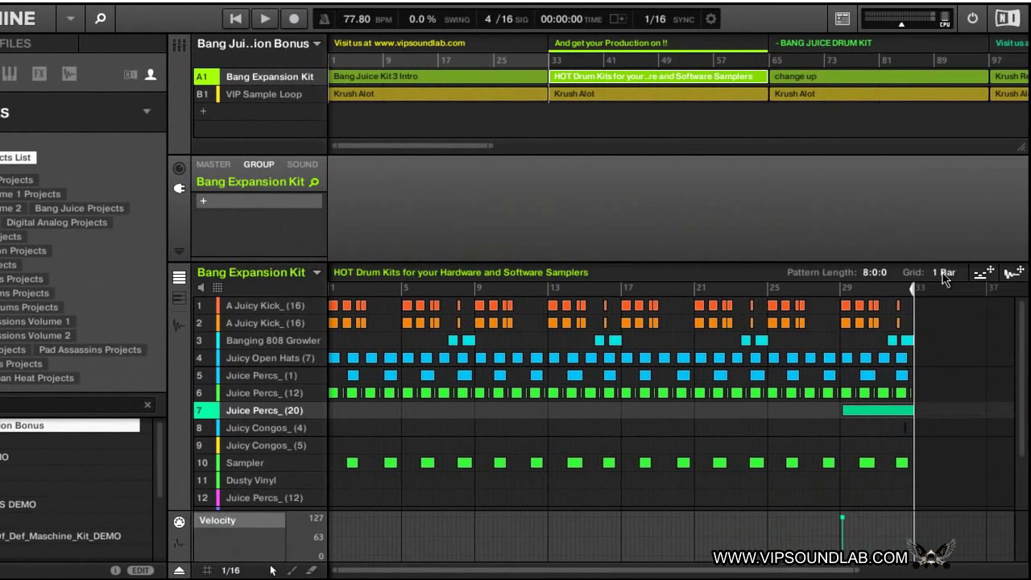
click(959, 272)
click(974, 381)
- Select the first scene to show its intro pattern and rename it INTRO
click(465, 47)
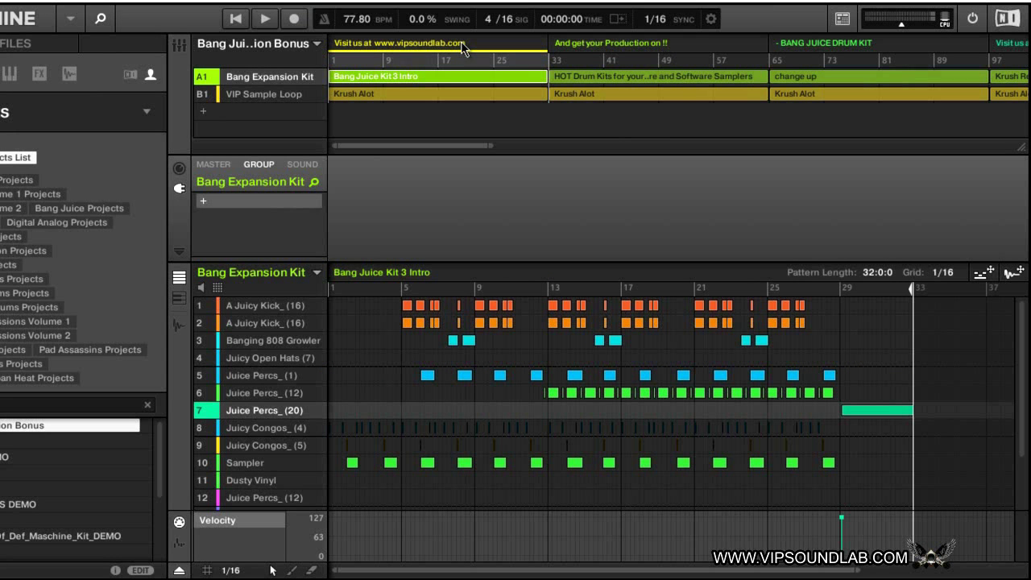
drag(492, 147, 545, 145)
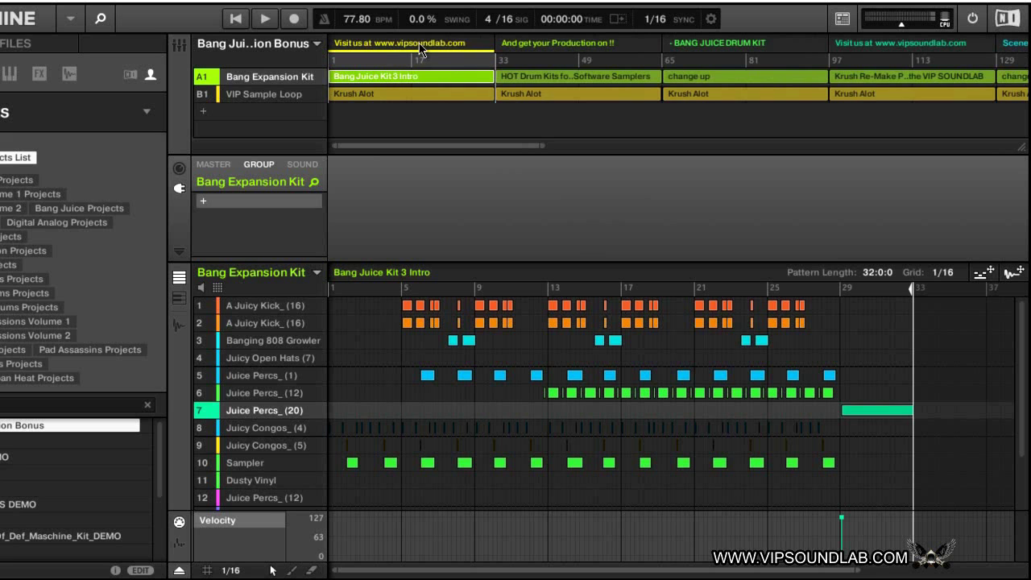
double_click(420, 43)
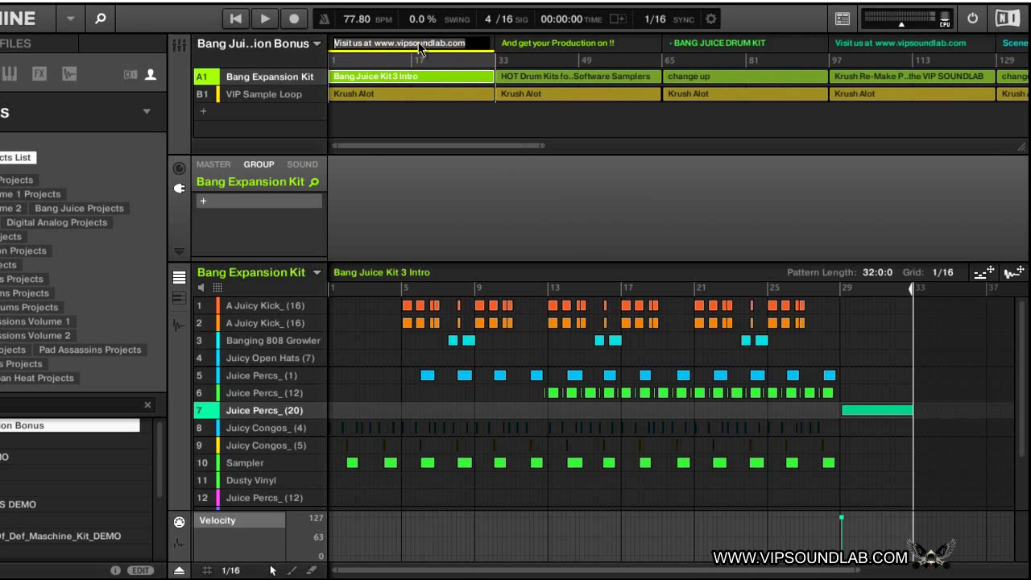
text(INTRO)
key(Return)
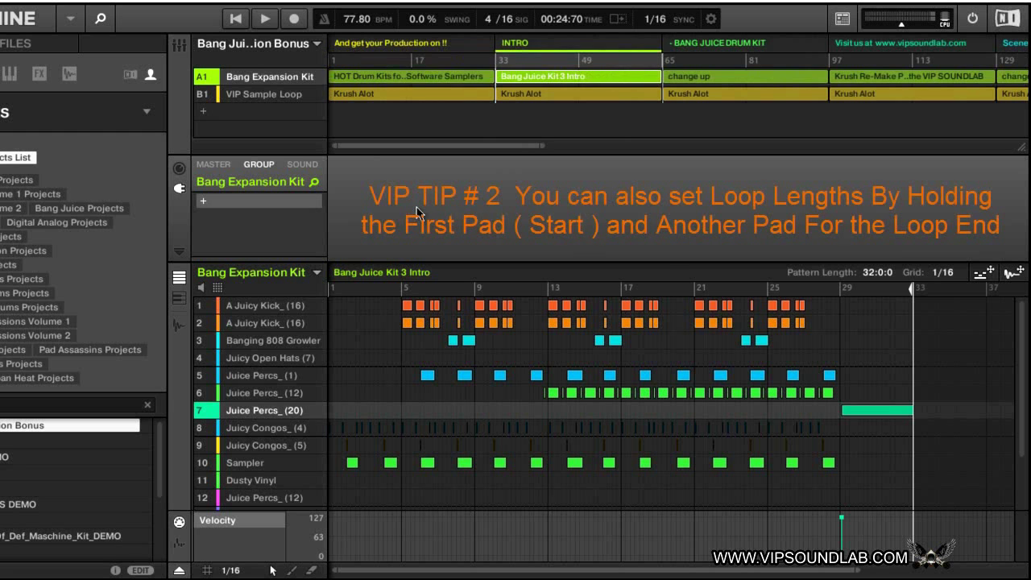
- Widen the arranger scrollbar to bring INTRO through Scene 10 into view
drag(542, 149, 845, 150)
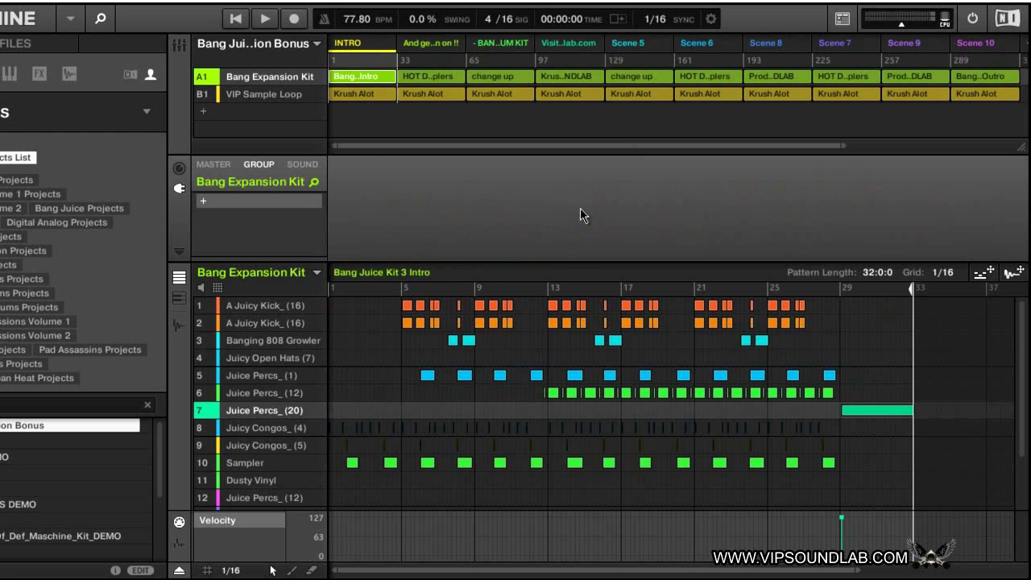
- Review the Retrigger and MIDI Scene Change settings, keep scene sync at 1/16, and start playback
click(712, 20)
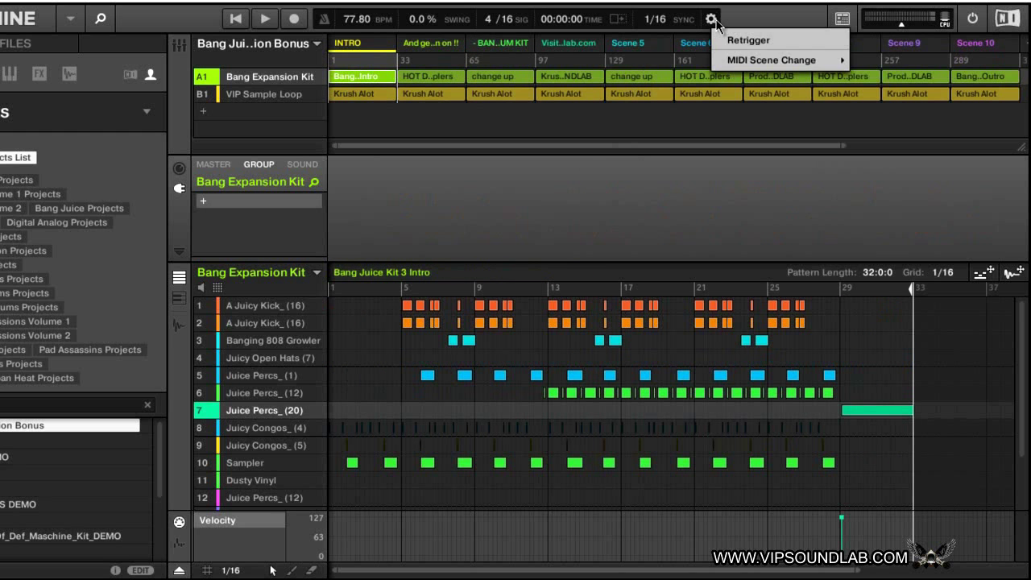
click(744, 43)
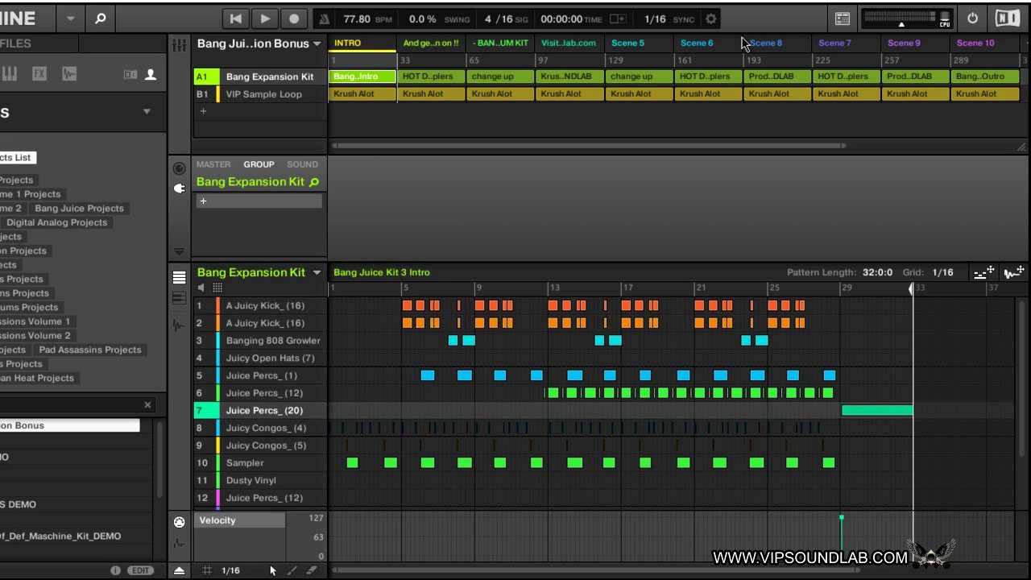
click(657, 22)
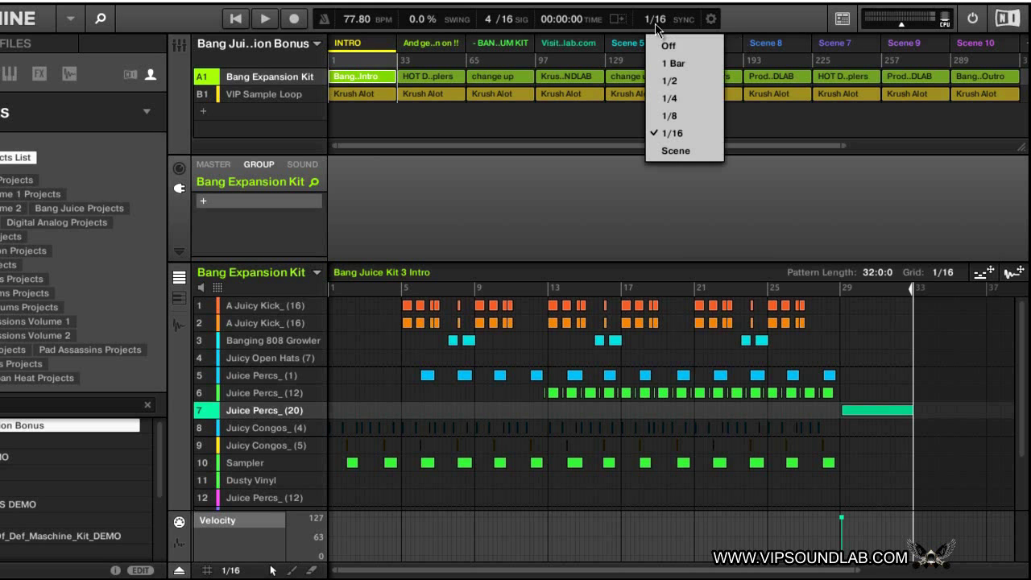
click(673, 133)
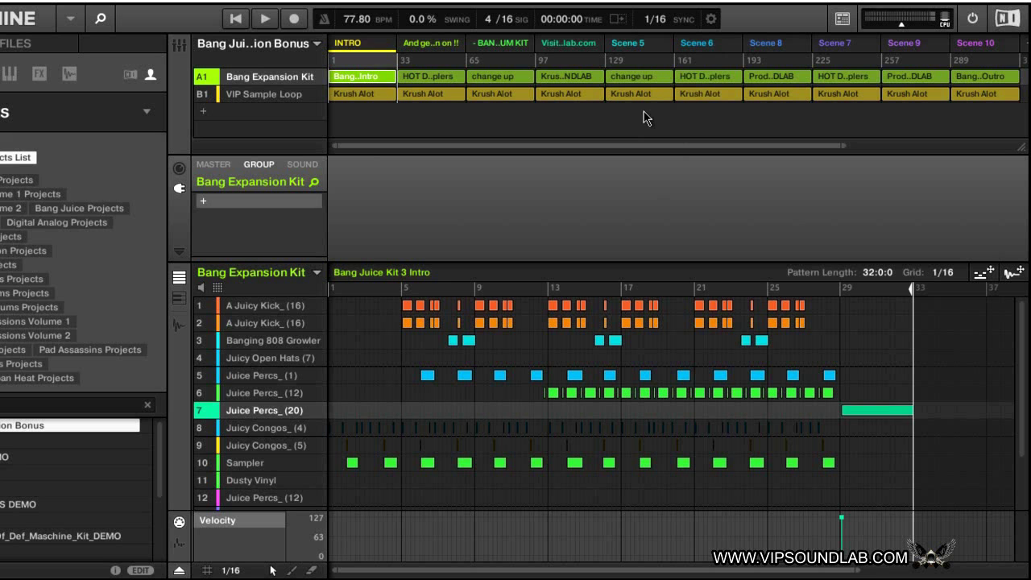
key(space)
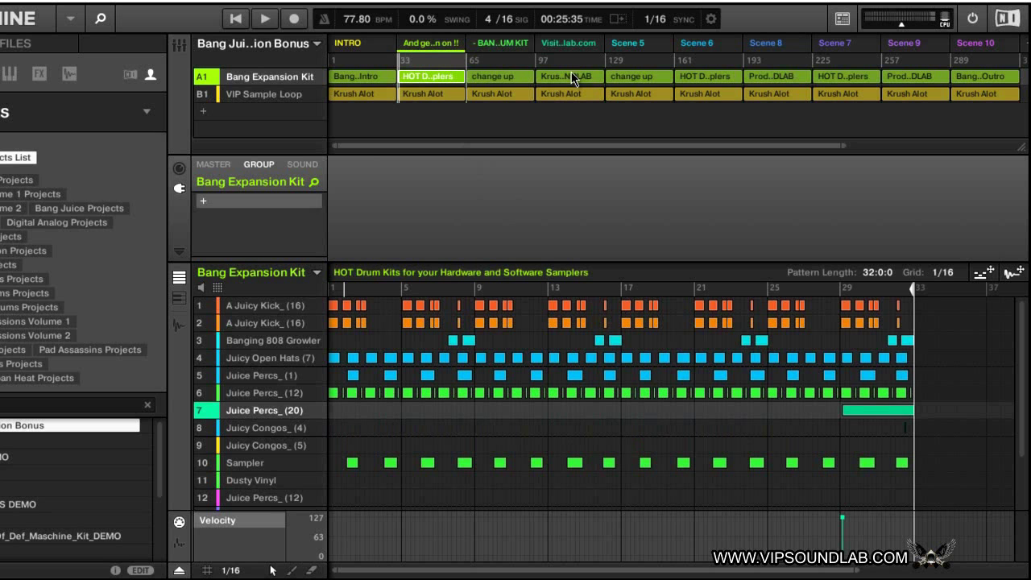
- Set scene sync to Scene and replay the arrangement from the INTRO start
click(655, 19)
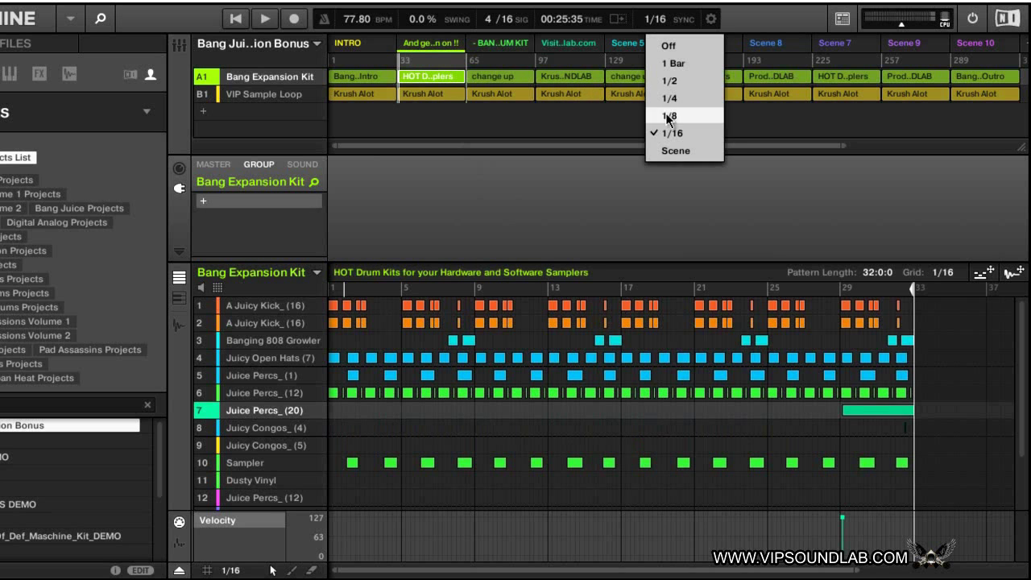
click(675, 150)
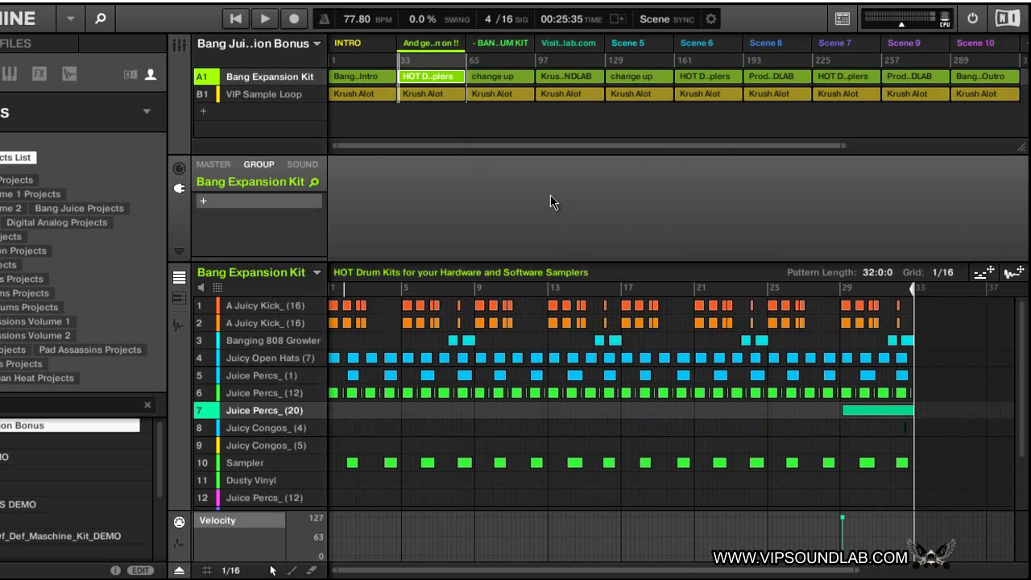
key(space)
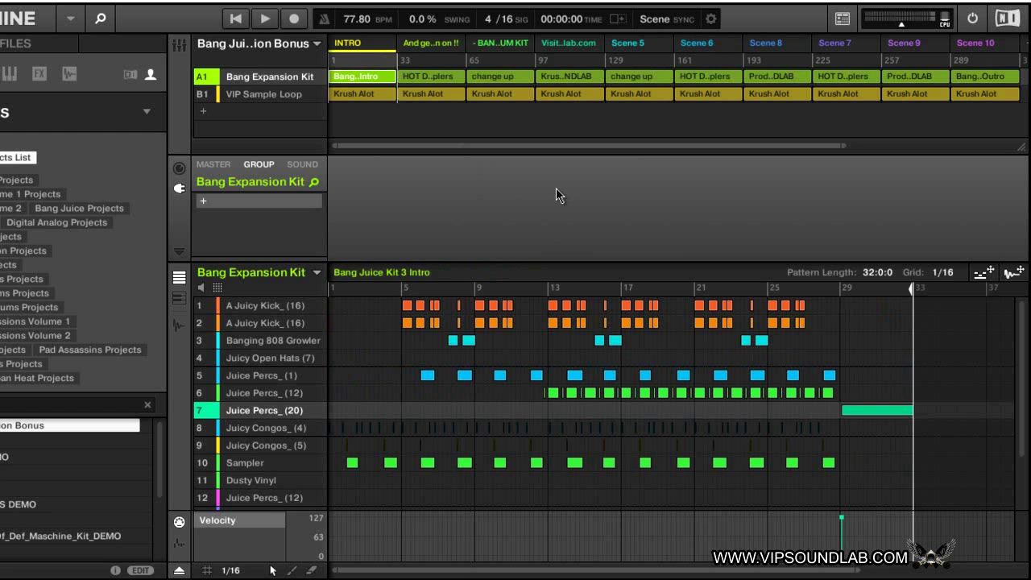
key(space)
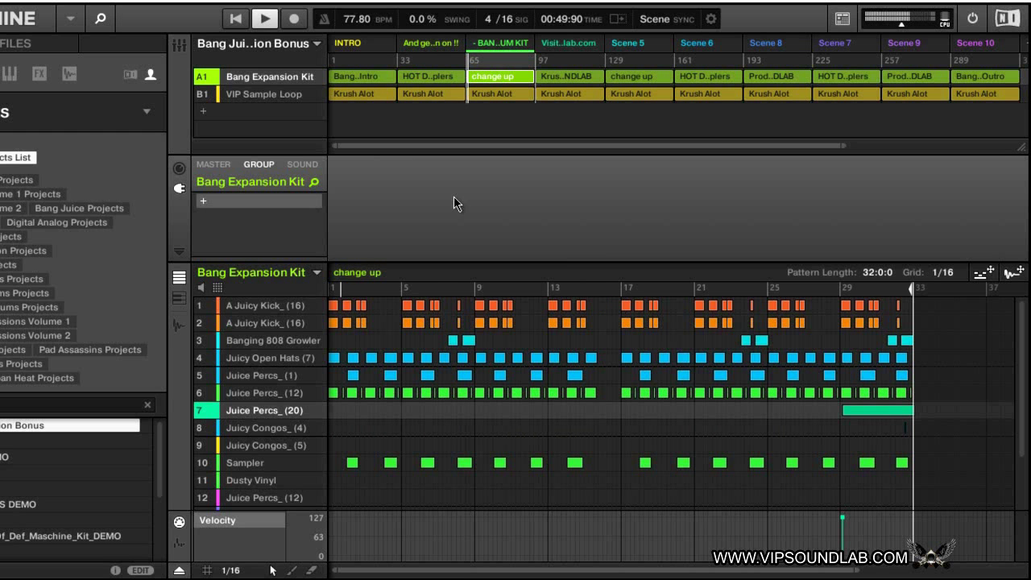
- Change scene sync to 1/8, then turn it Off
click(656, 18)
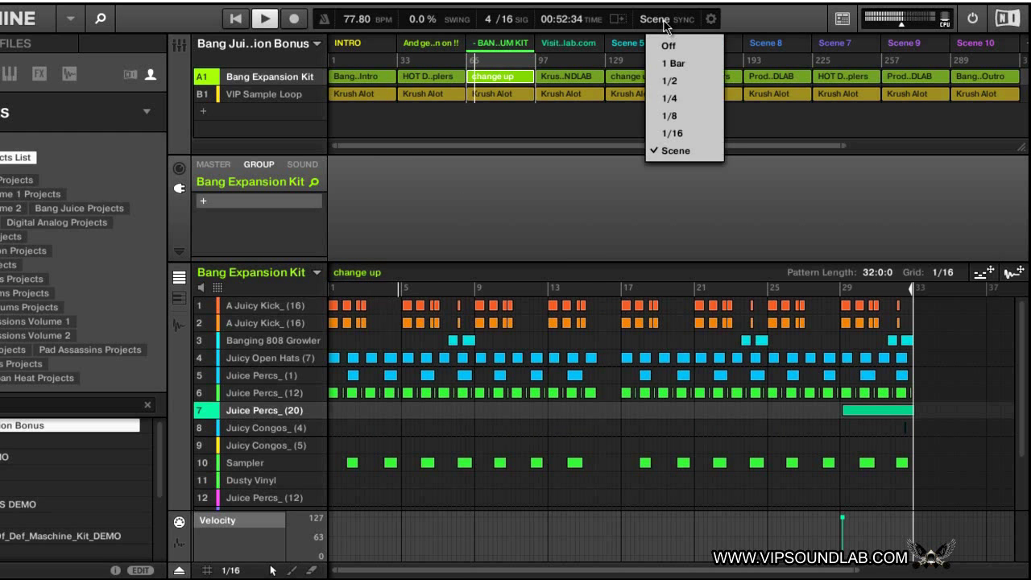
click(672, 114)
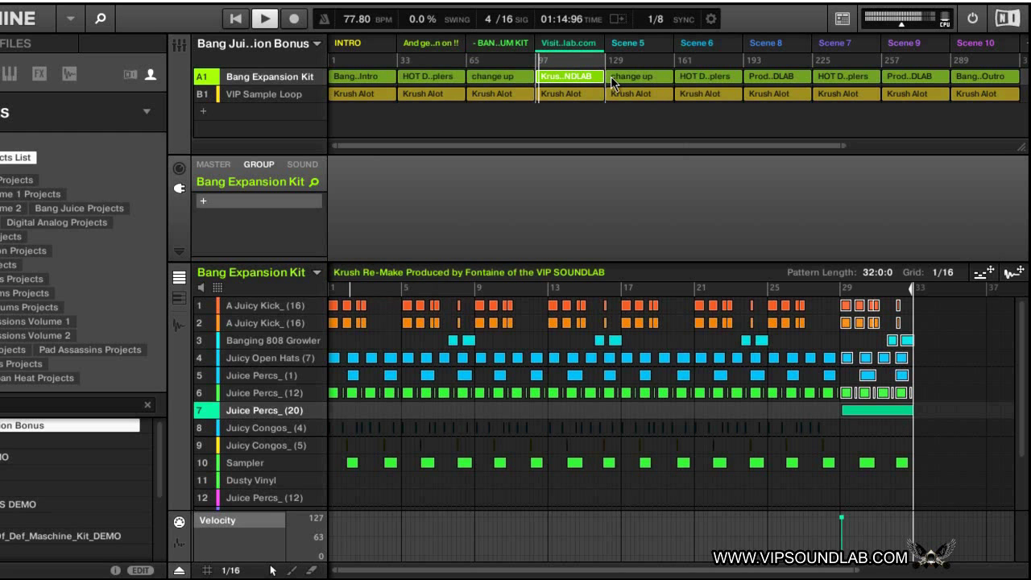
click(656, 19)
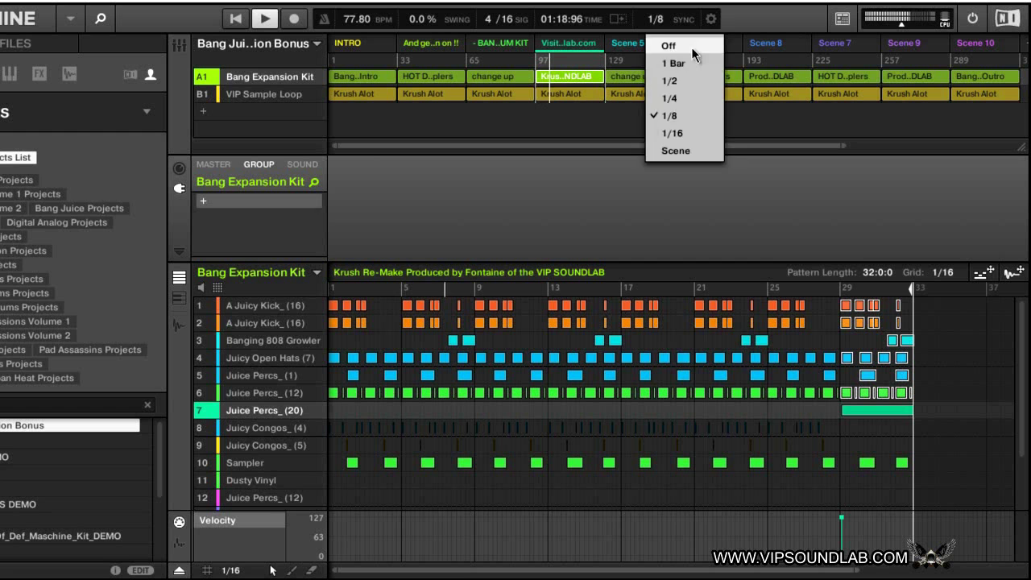
click(668, 45)
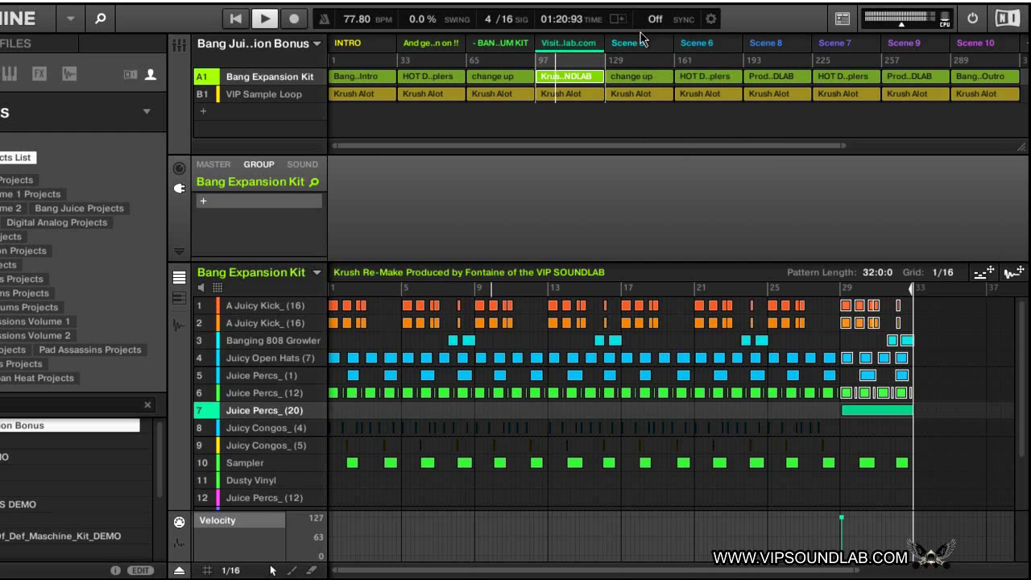
- Check the scene-change settings and jump playback to the INTRO scene
click(712, 19)
click(743, 39)
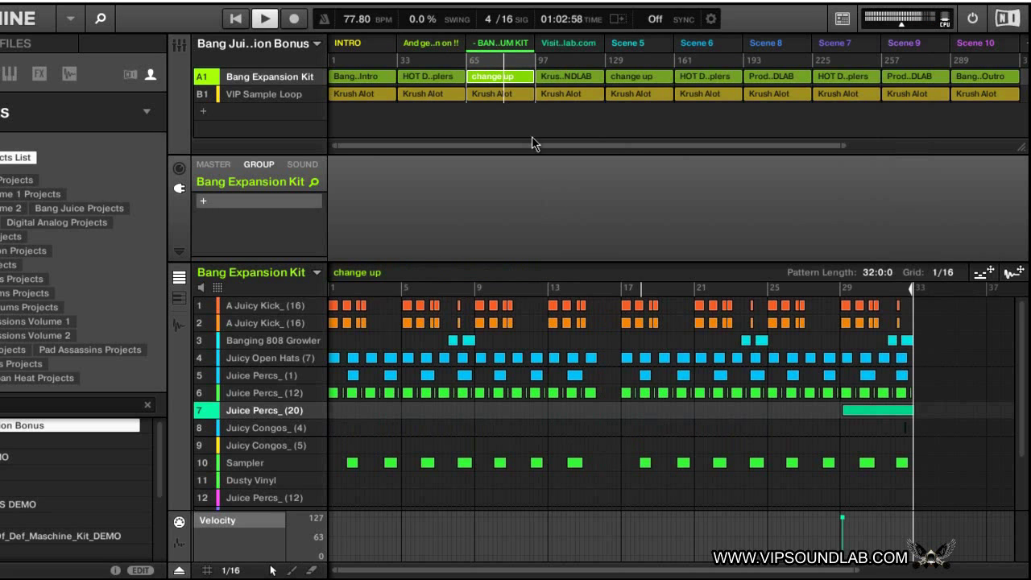
click(367, 55)
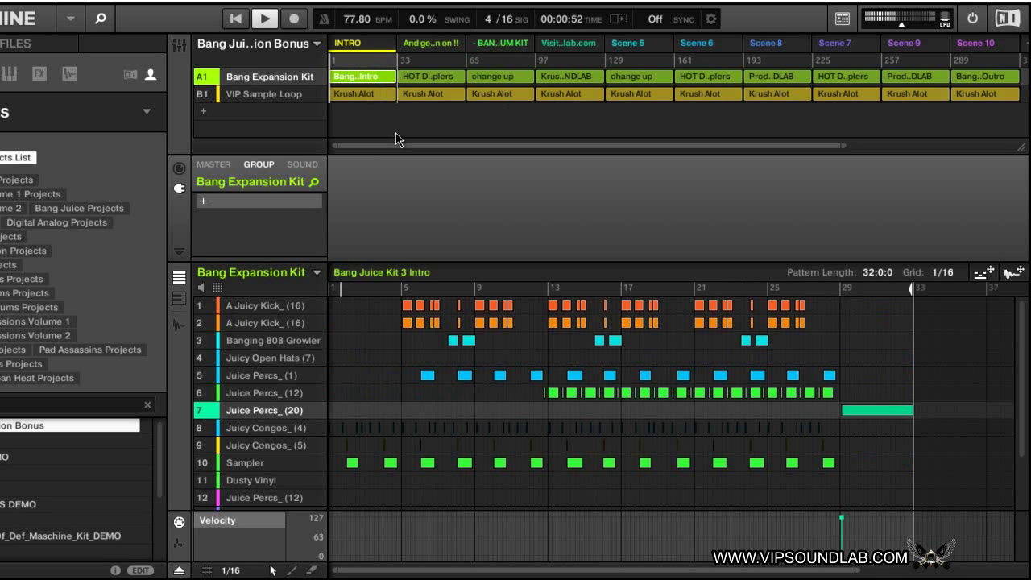
- Switch the scene sync to 1/4 and scroll across the arranger
click(656, 20)
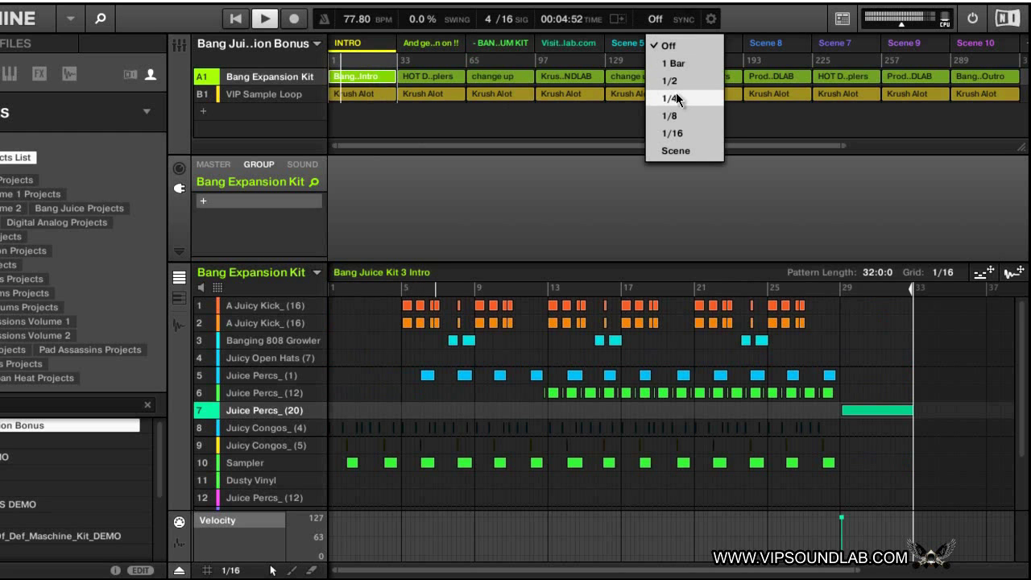
click(676, 98)
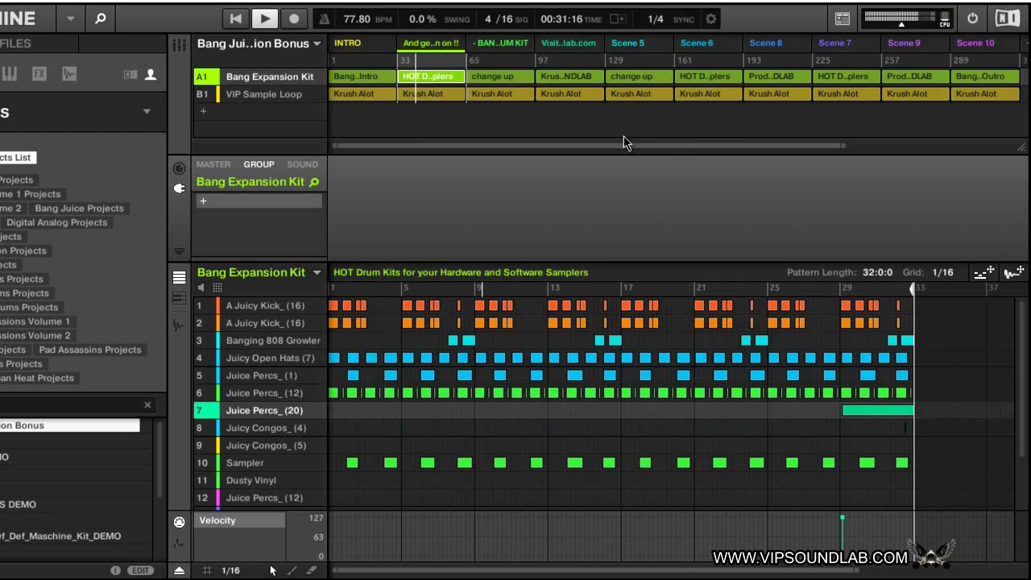
drag(845, 145, 407, 139)
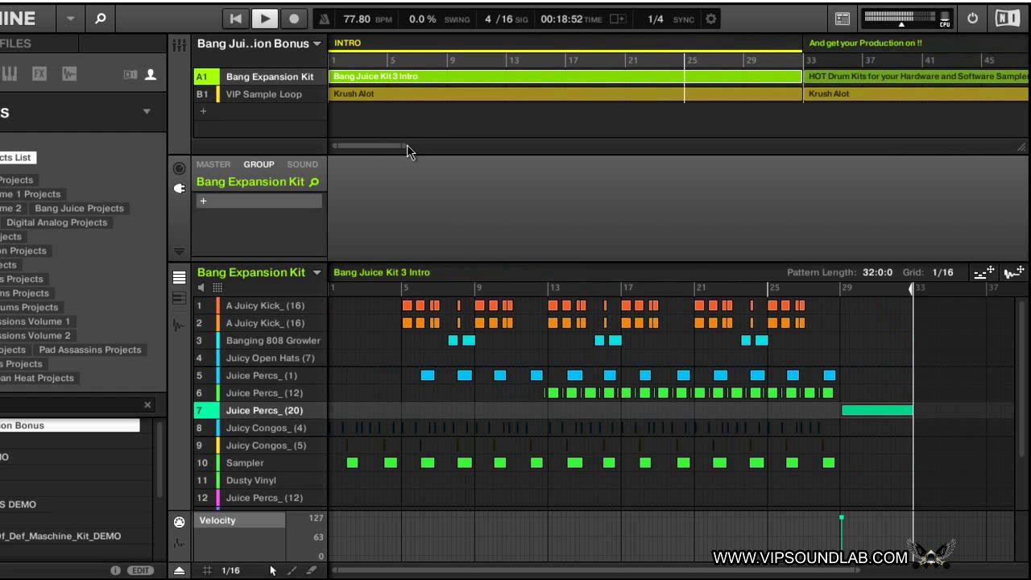
drag(402, 146, 495, 148)
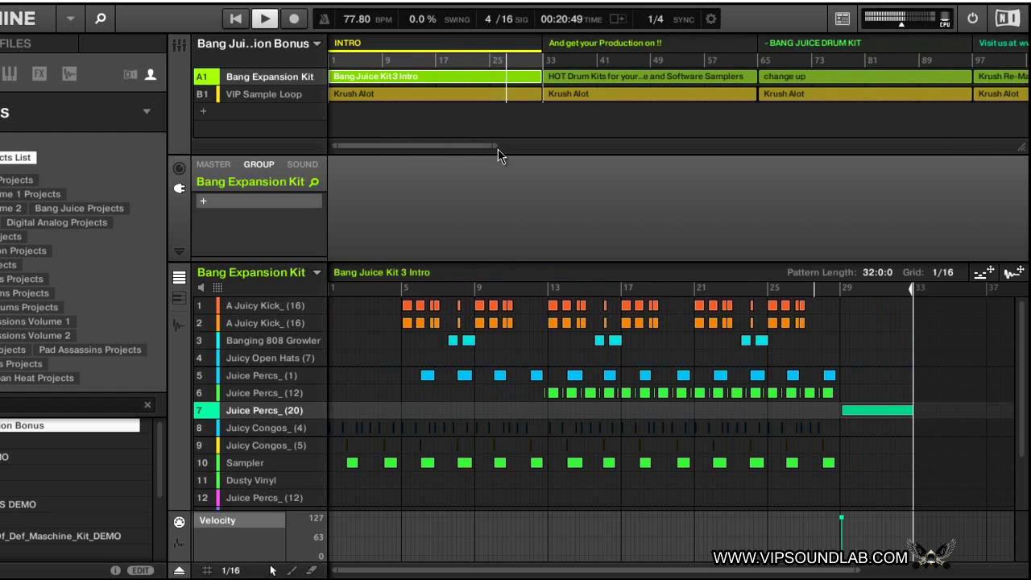
- Return scene sync to 1/16, stop playback, and zoom the arranger out to Scene 10
click(656, 19)
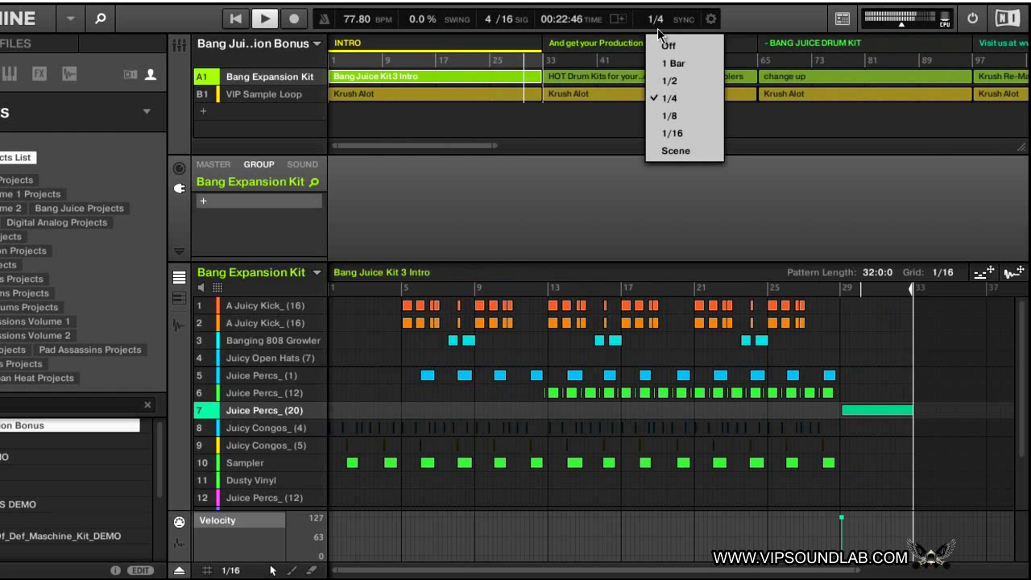
click(674, 134)
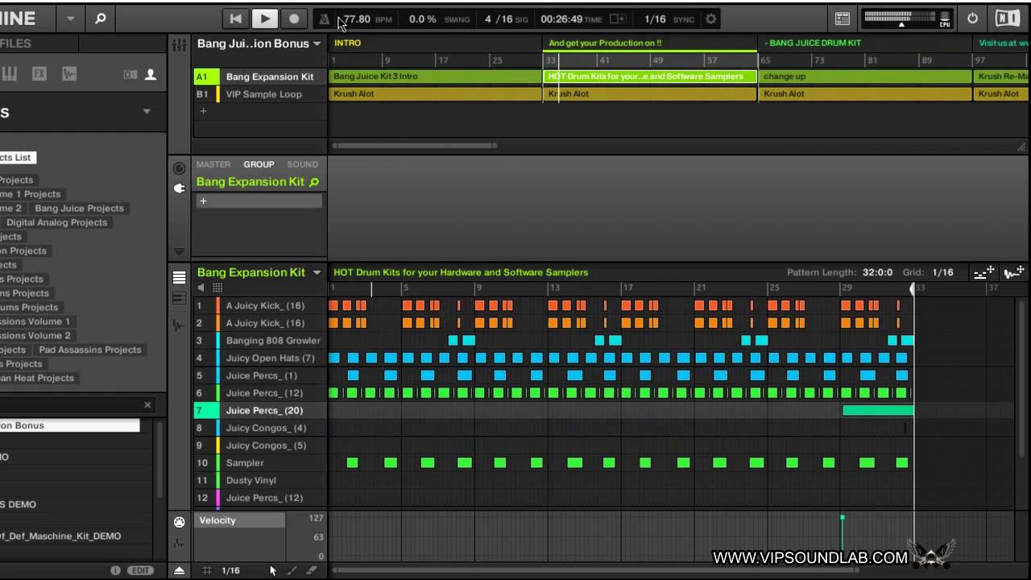
click(269, 19)
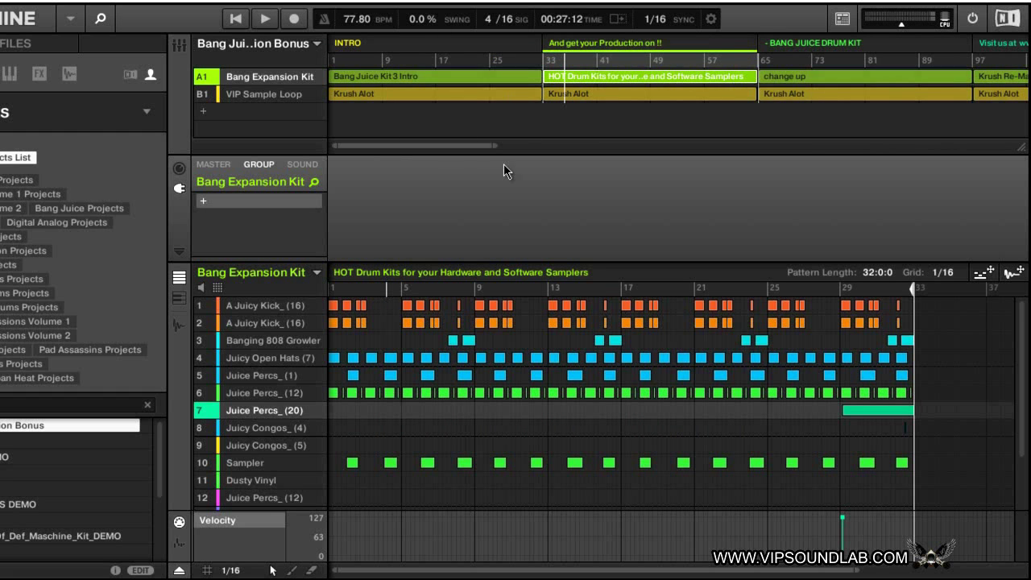
drag(494, 149, 1025, 160)
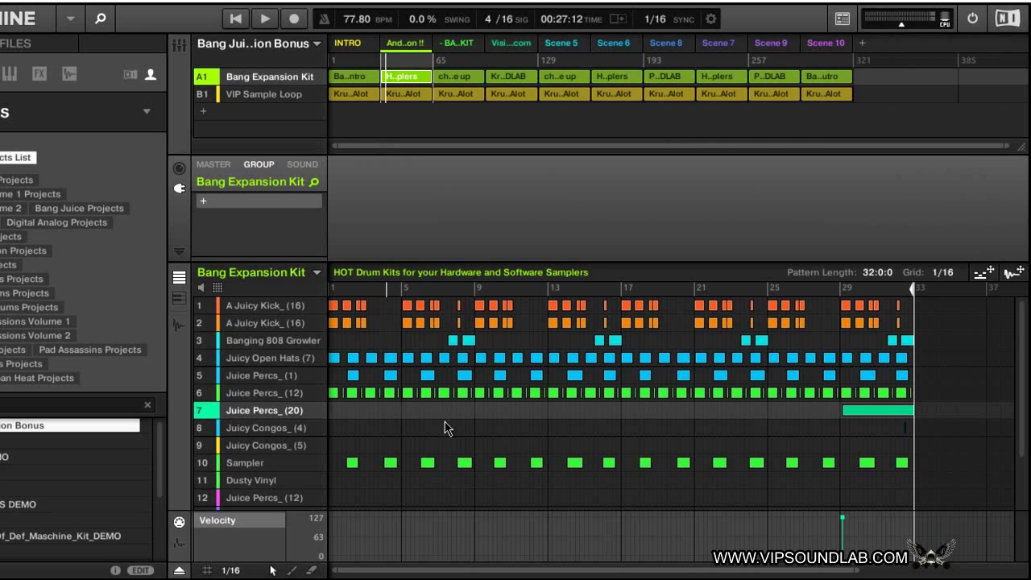
- Keep the step size at 1/16 and bring up the editor's Nudge Grid options (Step/2)
click(231, 571)
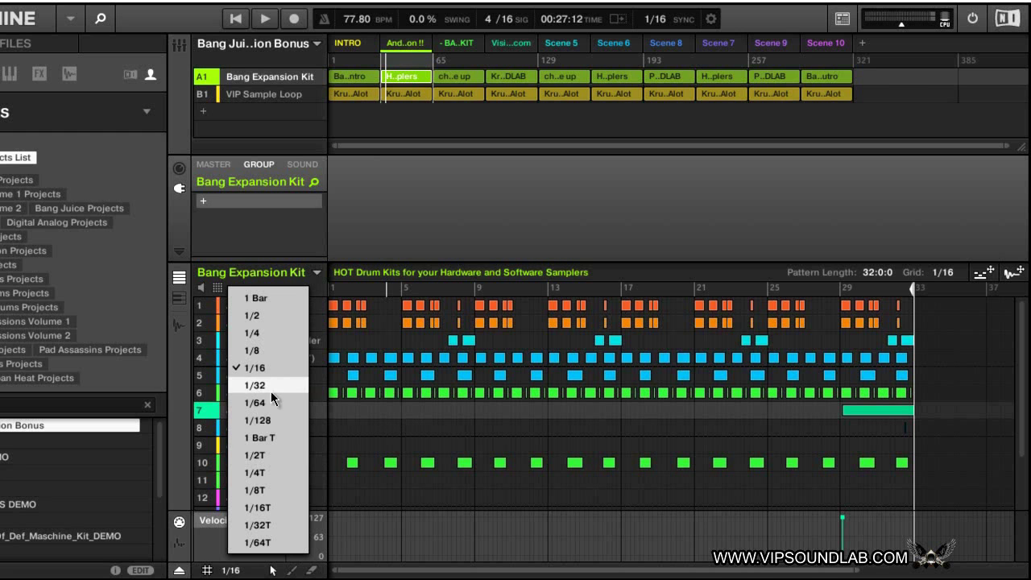
click(258, 373)
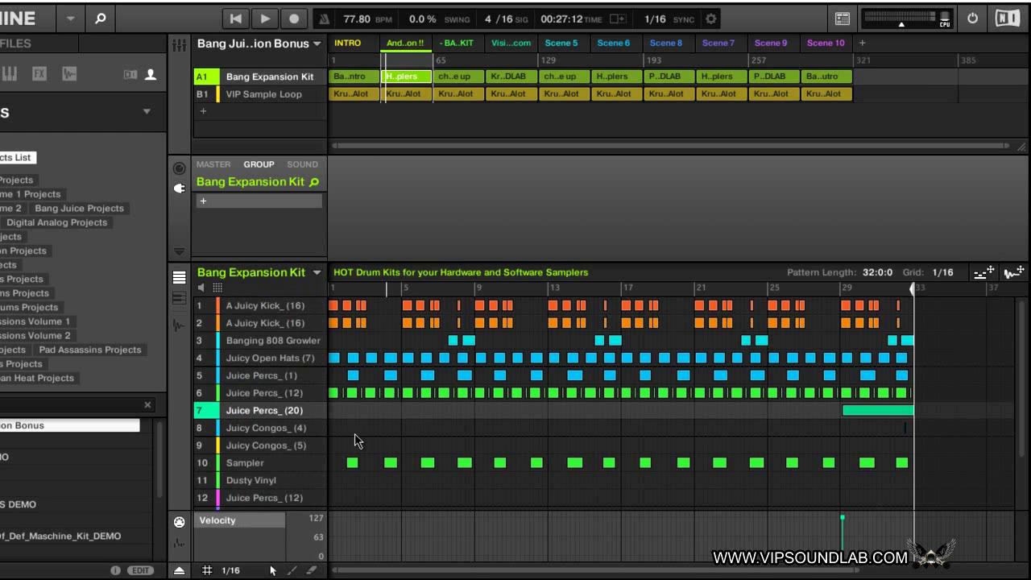
right_click(354, 433)
mouse_move(431, 419)
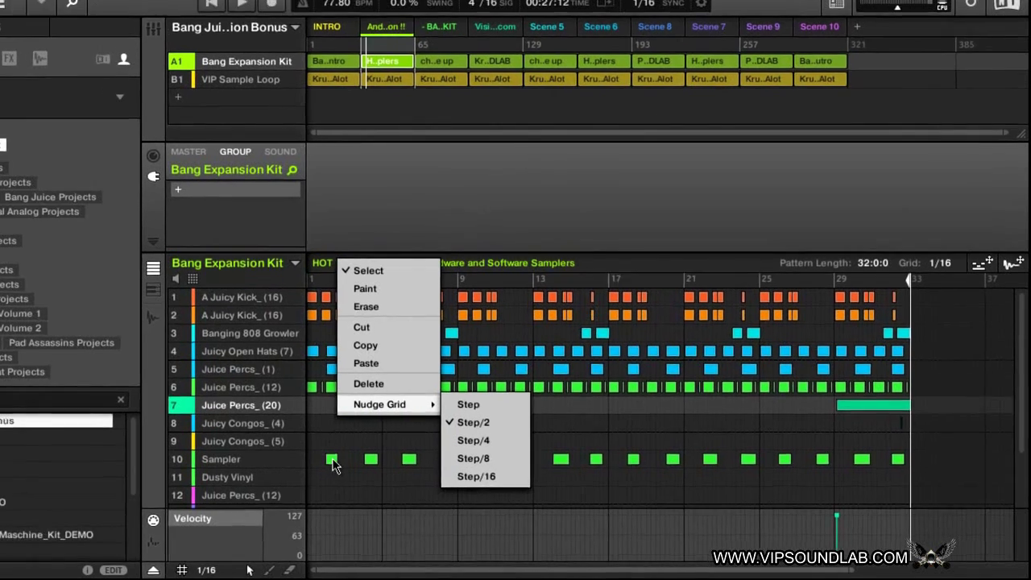
- Lengthen the first Sampler note on sound 10 to about a bar and a half and place it at bar 1
click(352, 463)
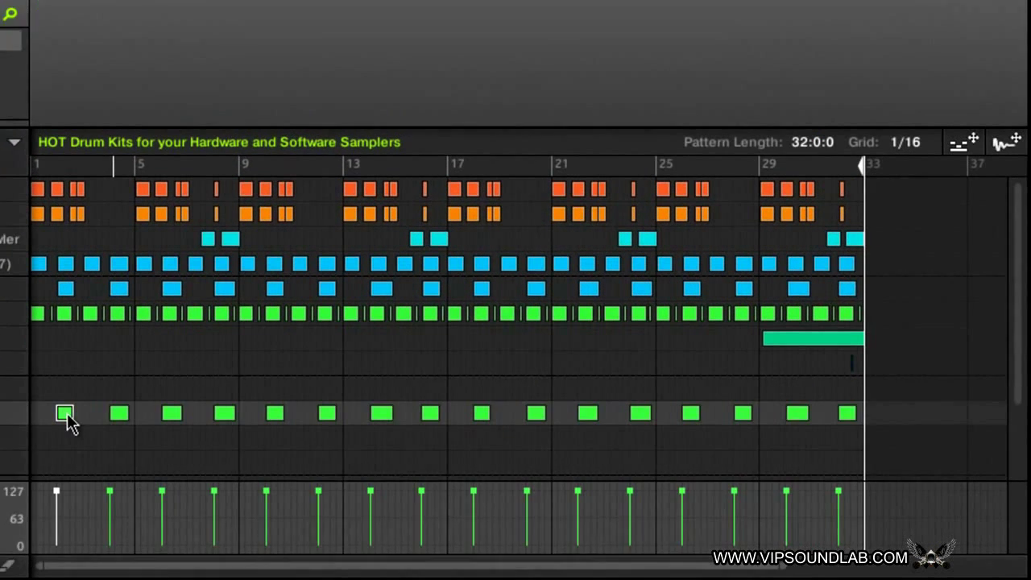
mouse_move(46, 408)
mouse_down()
mouse_move(71, 407)
mouse_move(56, 414)
mouse_up()
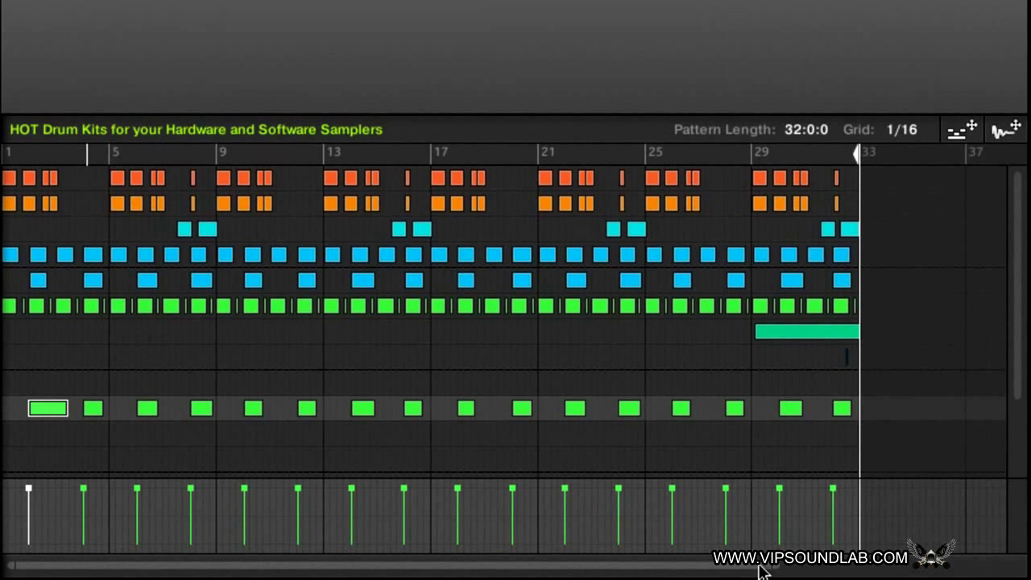
drag(775, 565, 266, 566)
mouse_move(172, 421)
mouse_down()
mouse_move(71, 414)
mouse_move(203, 422)
mouse_move(99, 426)
mouse_move(253, 421)
mouse_move(87, 411)
mouse_move(212, 419)
mouse_move(68, 420)
mouse_up()
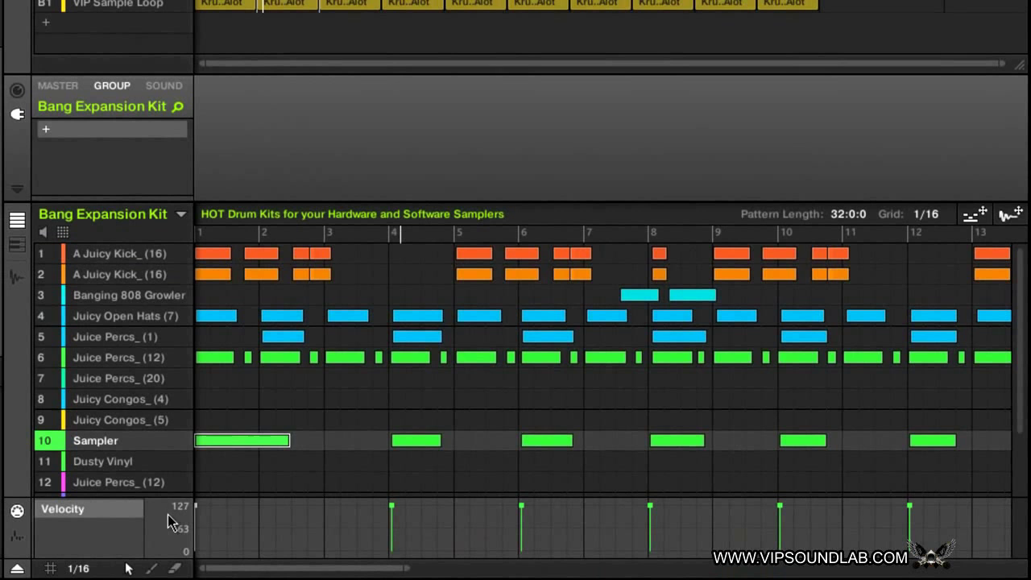
- With step size set to 1 Bar, move the long Sampler note from bar 1 to bar 2
mouse_move(233, 451)
mouse_down()
mouse_move(438, 456)
mouse_move(216, 443)
mouse_move(317, 456)
mouse_move(269, 438)
mouse_move(228, 438)
mouse_up()
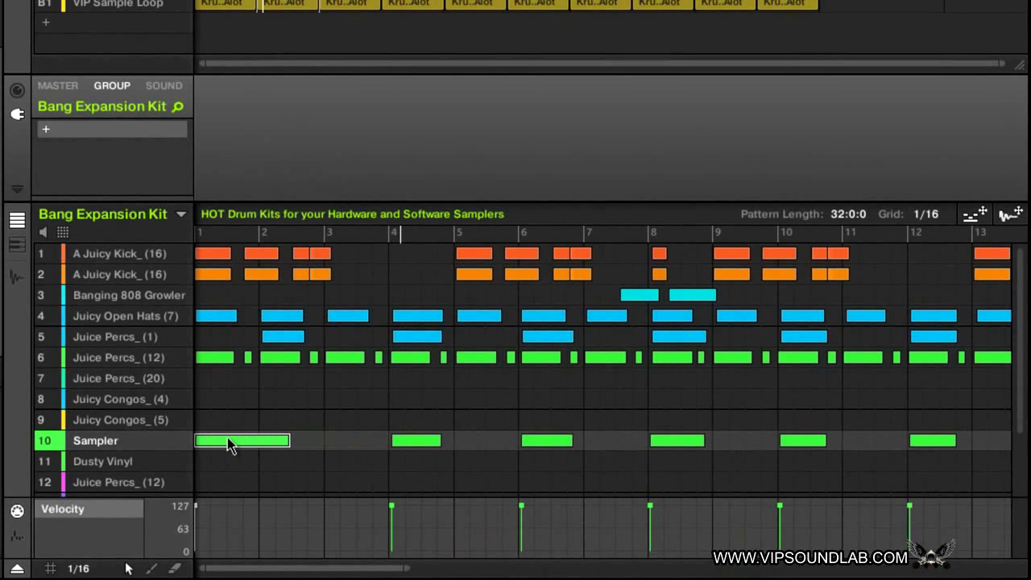
click(84, 571)
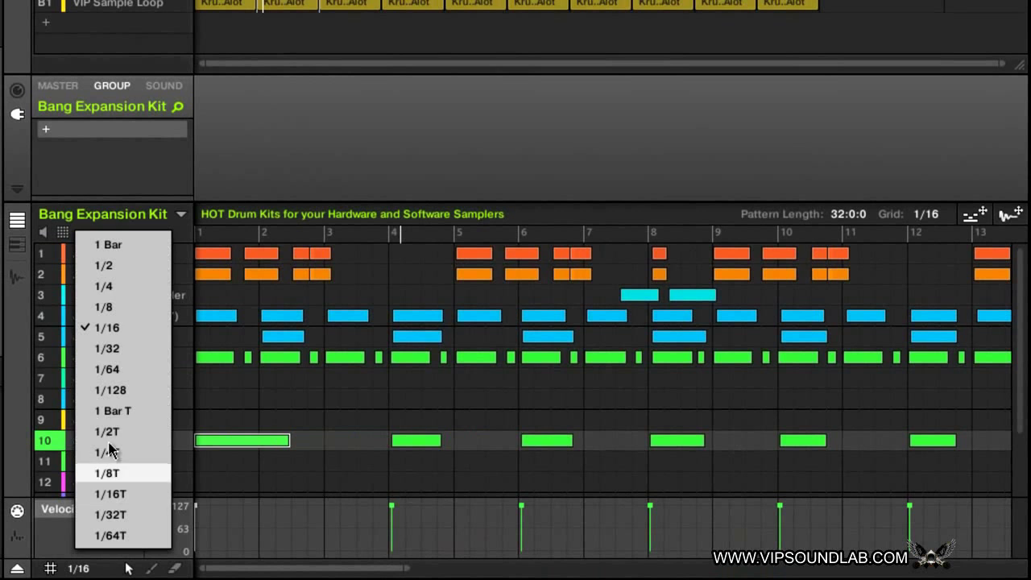
click(113, 245)
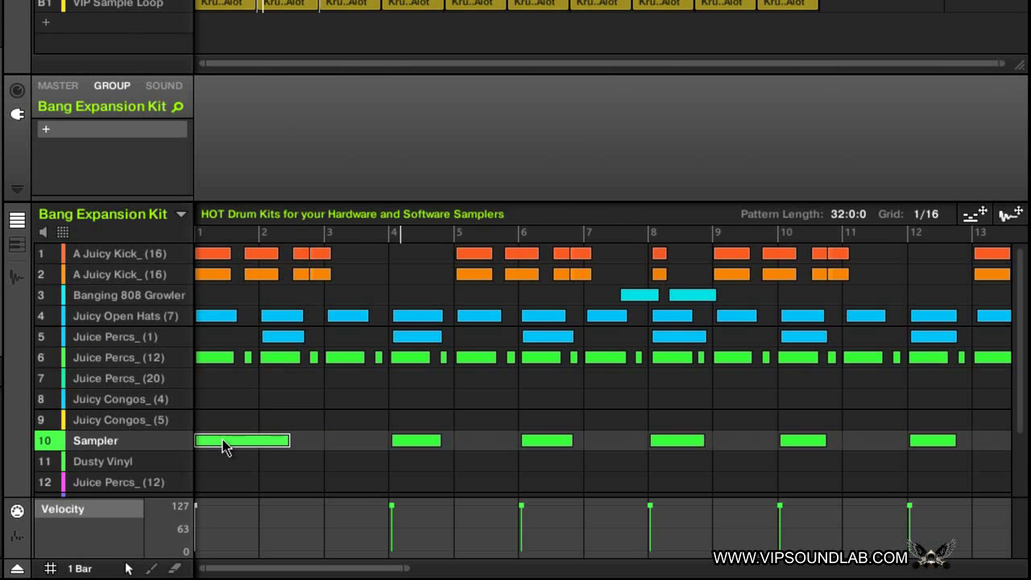
drag(223, 440, 285, 448)
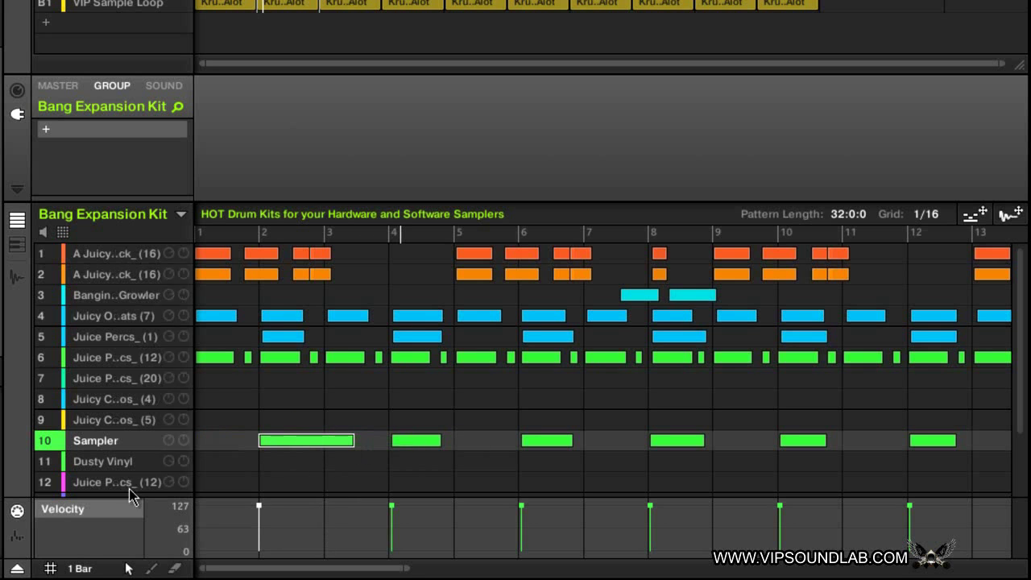
- Set the step size back to 1/16 and try shifting the note later within bar 2
click(86, 570)
click(112, 328)
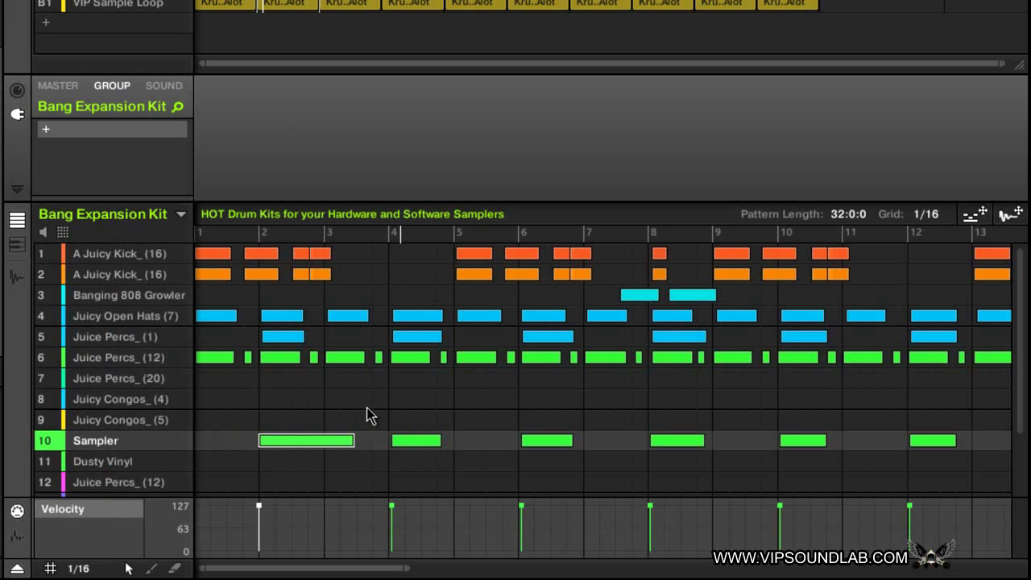
mouse_move(283, 444)
mouse_down()
mouse_move(335, 445)
mouse_move(279, 441)
mouse_up()
click(84, 567)
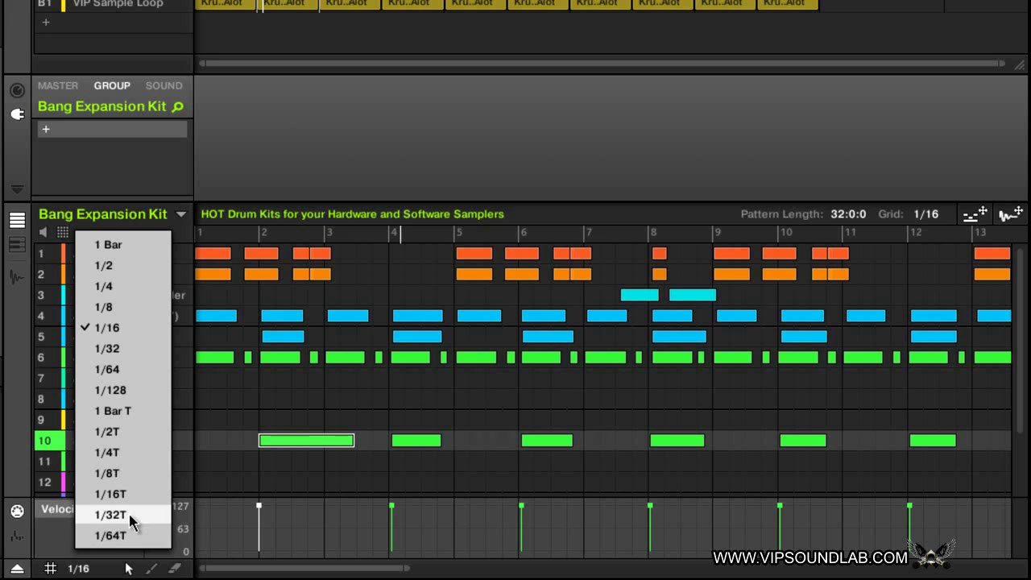
- Set the step size to 1/64T and nudge the Sampler note earlier to about 1.3
click(113, 536)
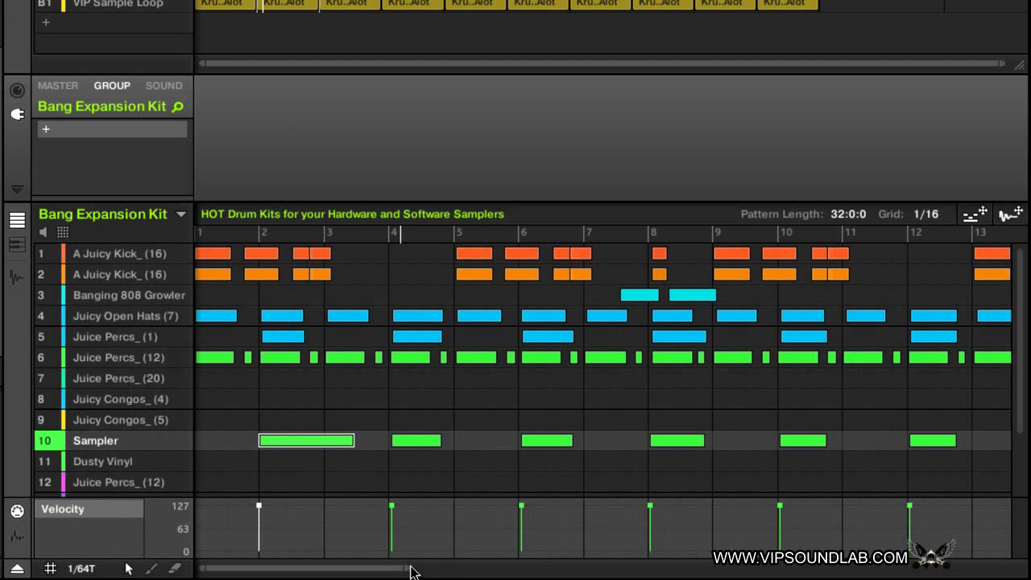
drag(406, 565, 229, 563)
drag(633, 444, 419, 451)
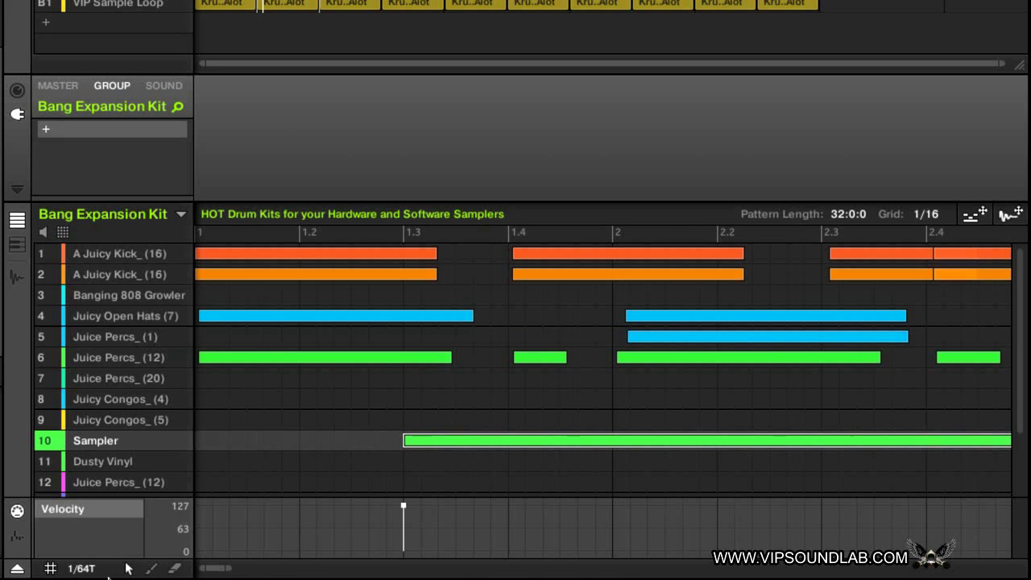
click(87, 570)
click(70, 570)
drag(429, 446, 422, 440)
- Move the Sampler note to just after bar 1 and turn the pattern grid Off
mouse_move(228, 568)
mouse_down()
mouse_move(203, 568)
mouse_move(232, 565)
mouse_up()
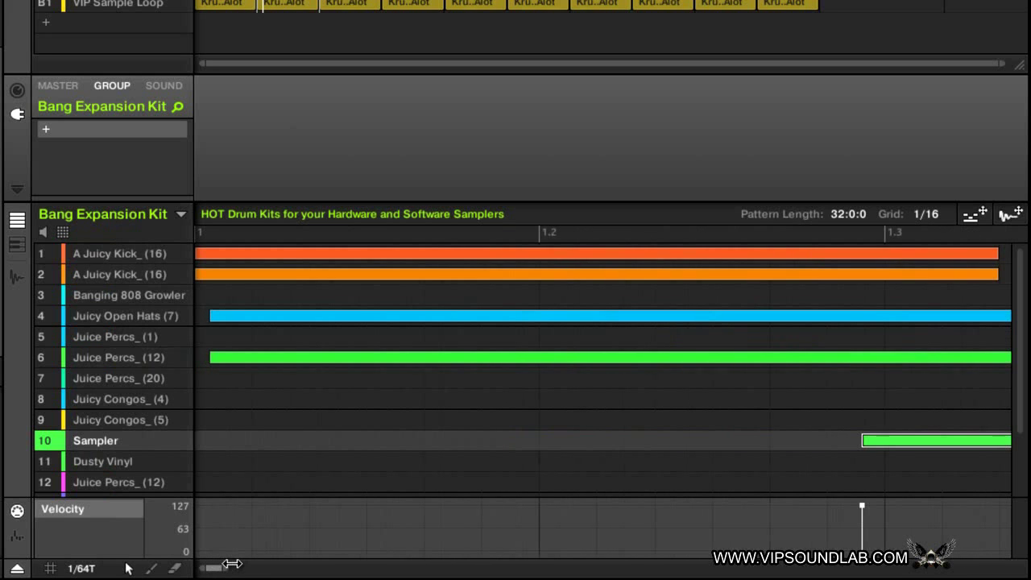
mouse_move(888, 441)
mouse_down()
mouse_move(740, 448)
mouse_move(473, 421)
mouse_move(229, 449)
mouse_move(287, 459)
mouse_move(280, 448)
mouse_move(225, 446)
mouse_move(370, 439)
mouse_move(331, 449)
mouse_move(254, 443)
mouse_up()
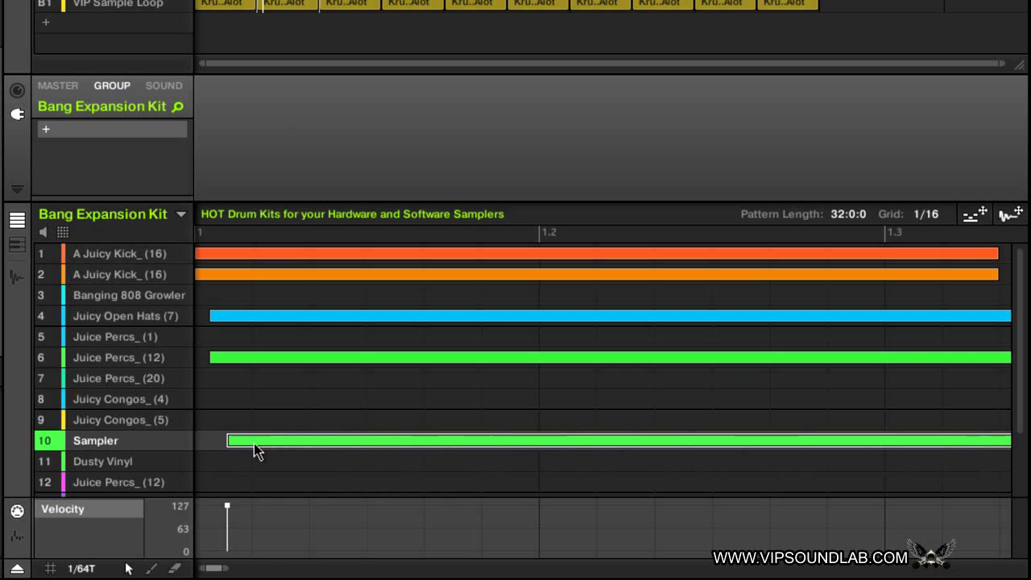
click(79, 569)
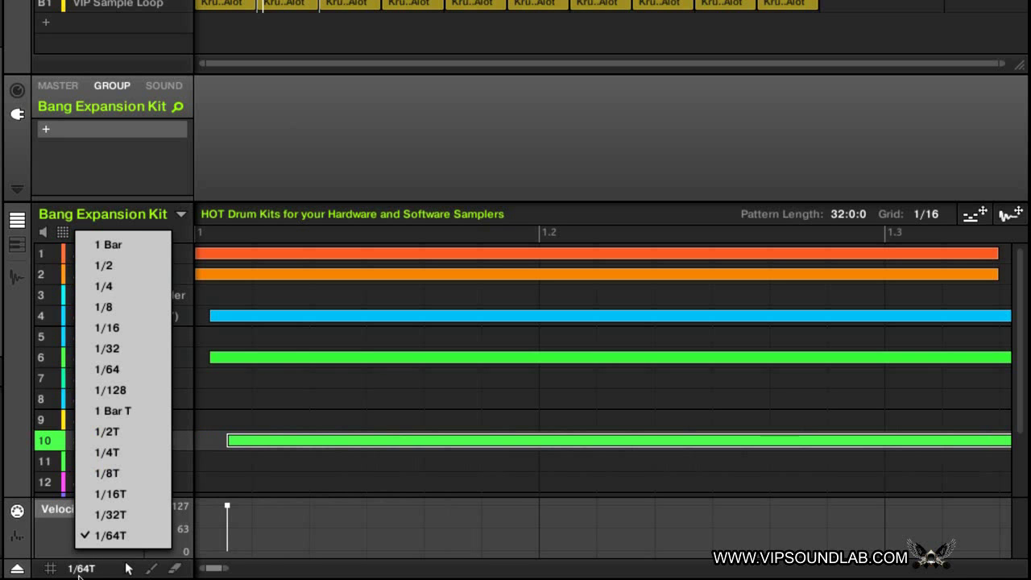
click(862, 202)
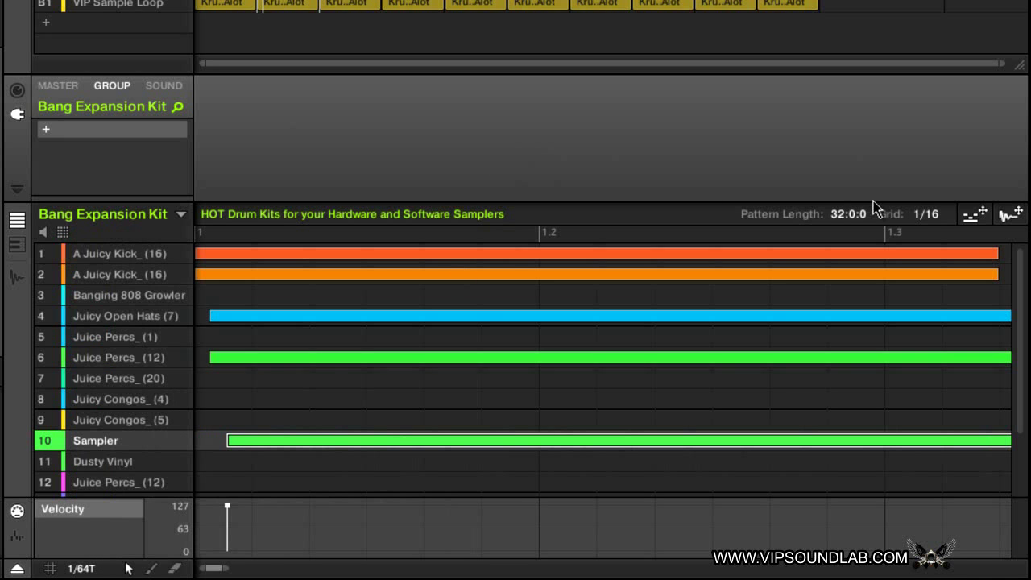
click(939, 217)
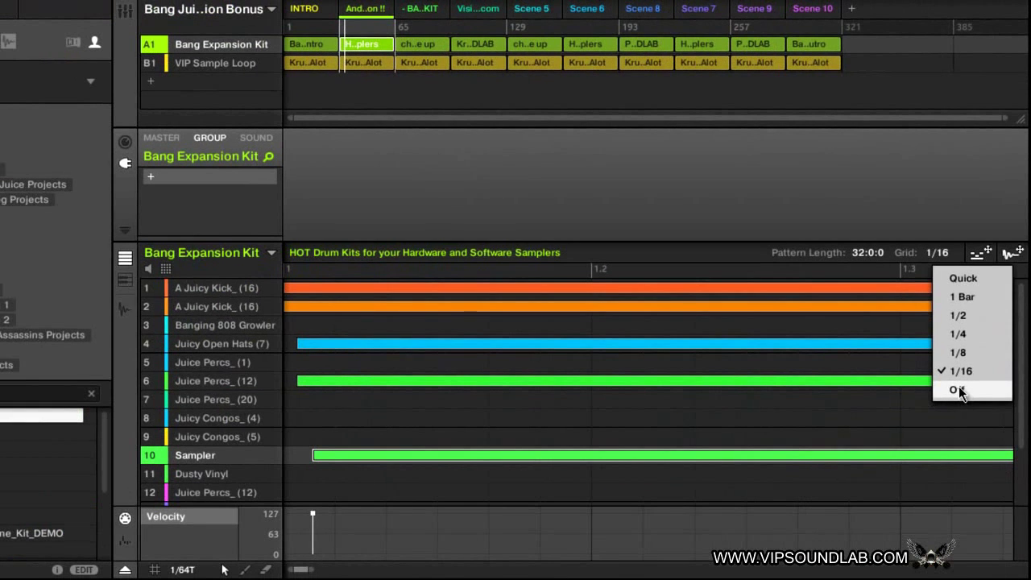
click(958, 390)
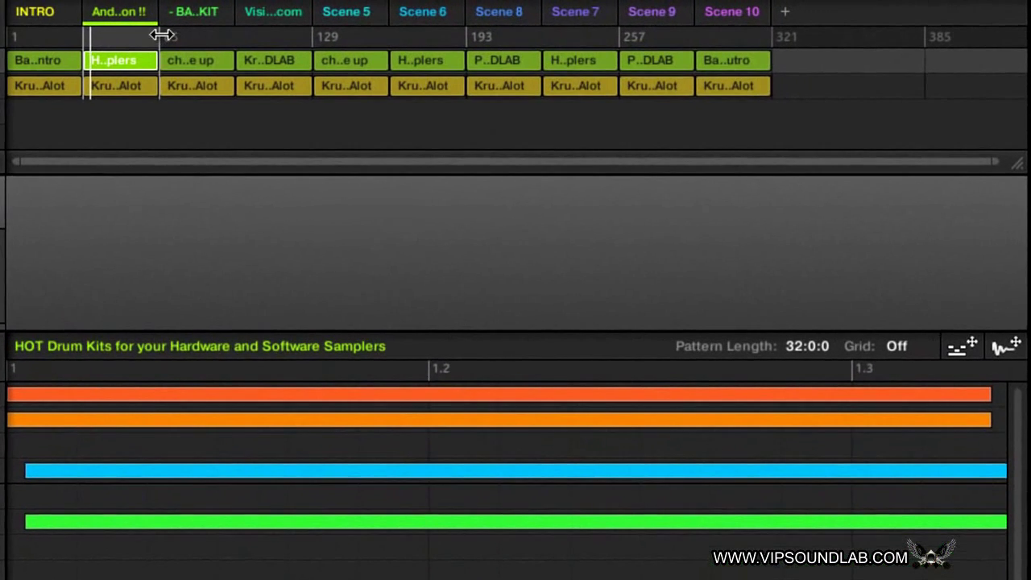
- Shorten the arranger loop range so it ends near bar 33
drag(199, 34, 107, 46)
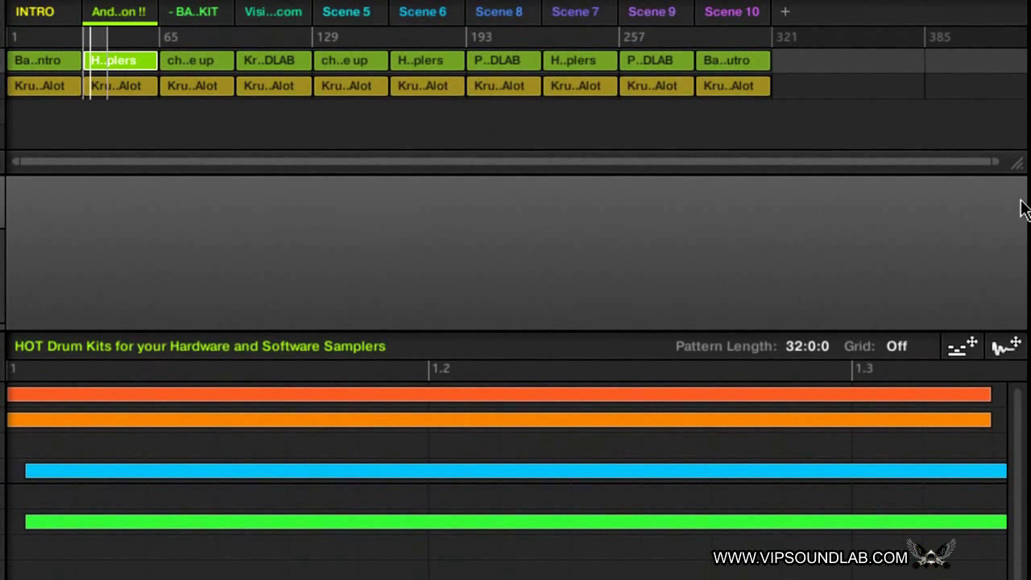
drag(996, 162, 158, 159)
drag(185, 157, 96, 161)
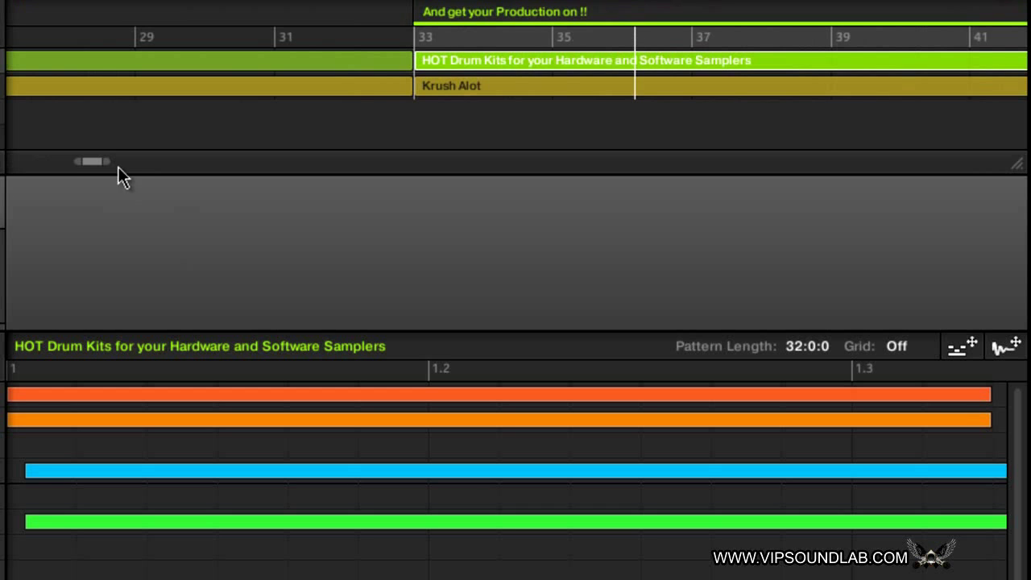
drag(101, 161, 138, 160)
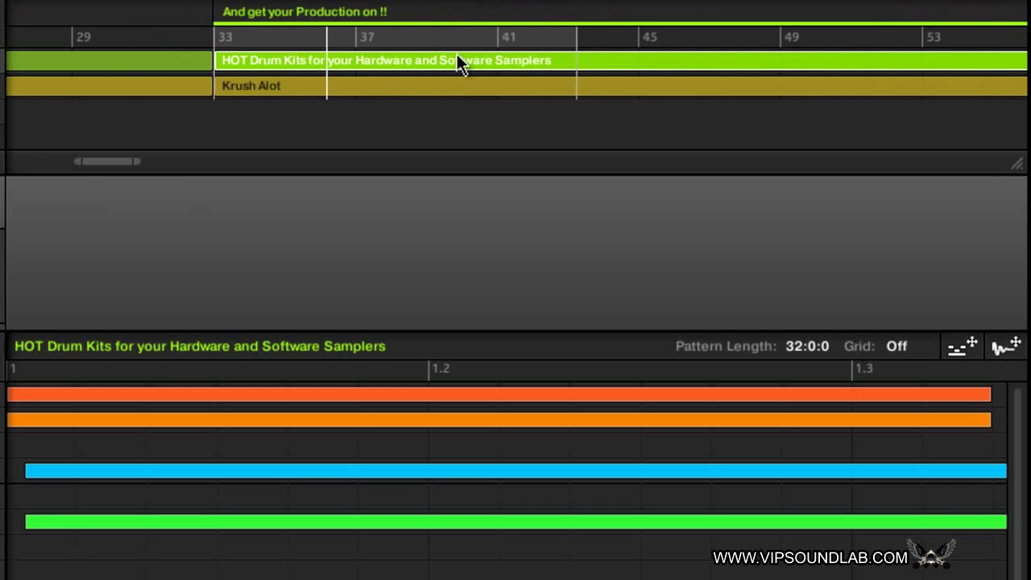
drag(577, 31, 239, 68)
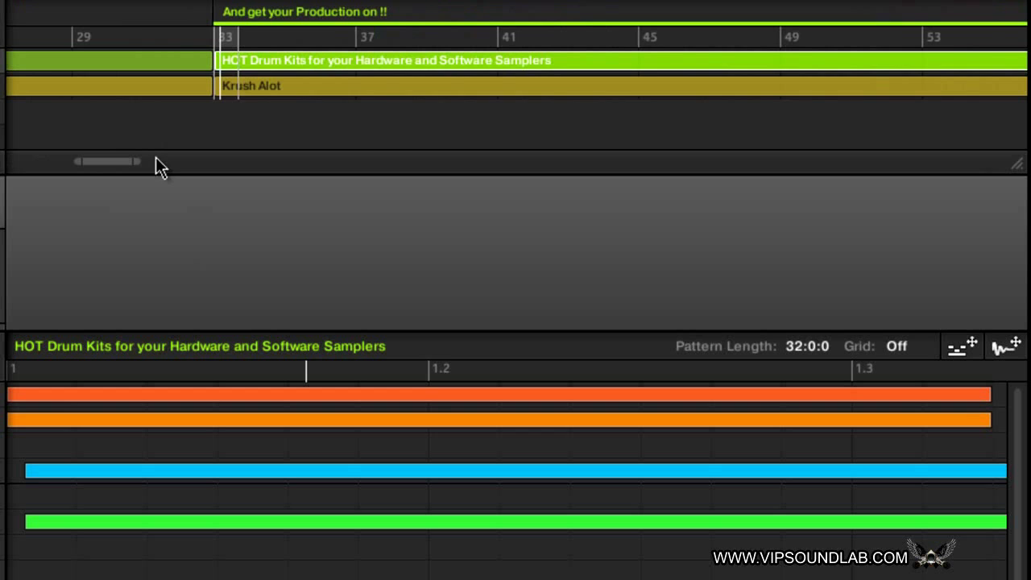
drag(140, 162, 93, 159)
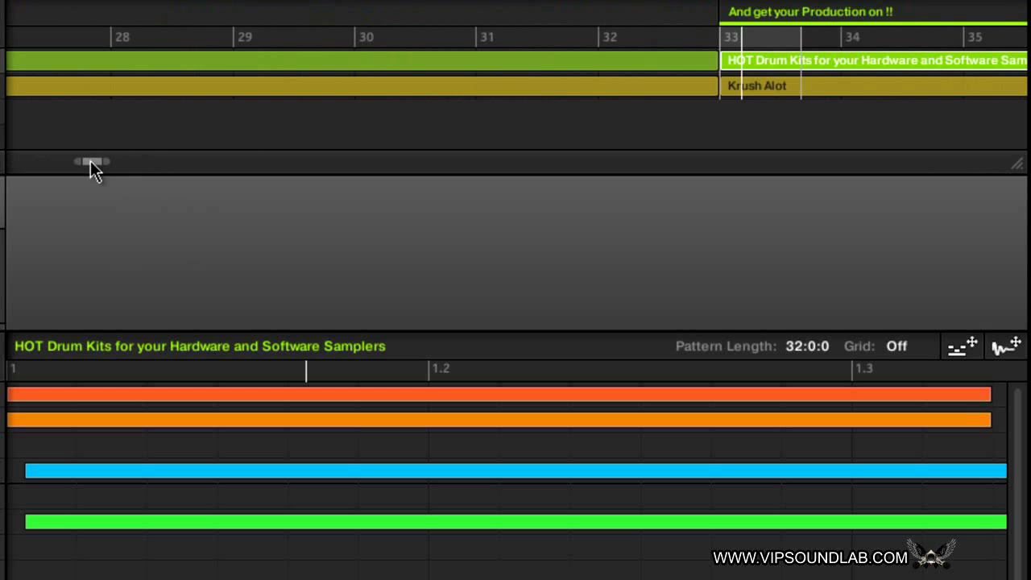
mouse_move(803, 41)
mouse_down()
mouse_move(718, 54)
mouse_move(728, 62)
mouse_move(725, 41)
mouse_move(451, 42)
mouse_move(645, 60)
mouse_move(822, 53)
mouse_move(230, 36)
mouse_move(493, 68)
mouse_move(782, 85)
mouse_move(826, 63)
mouse_move(778, 76)
mouse_move(735, 35)
mouse_move(610, 33)
mouse_move(690, 94)
mouse_move(300, 89)
mouse_move(382, 92)
mouse_move(559, 56)
mouse_move(669, 63)
mouse_move(506, 61)
mouse_move(640, 64)
mouse_up()
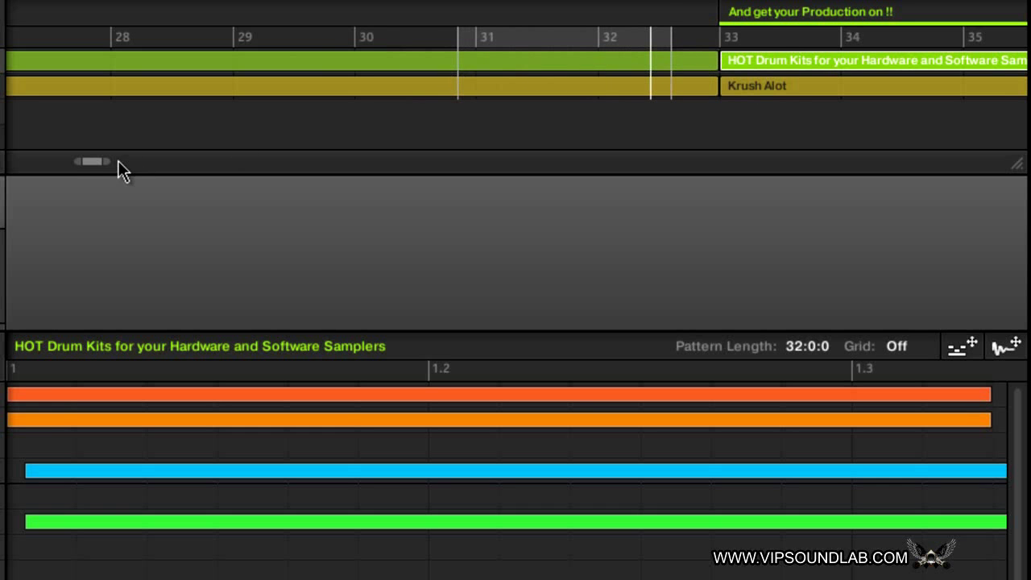
- Select the INTRO scene and zoom the arranger out to show scenes 1–9
drag(107, 161, 168, 163)
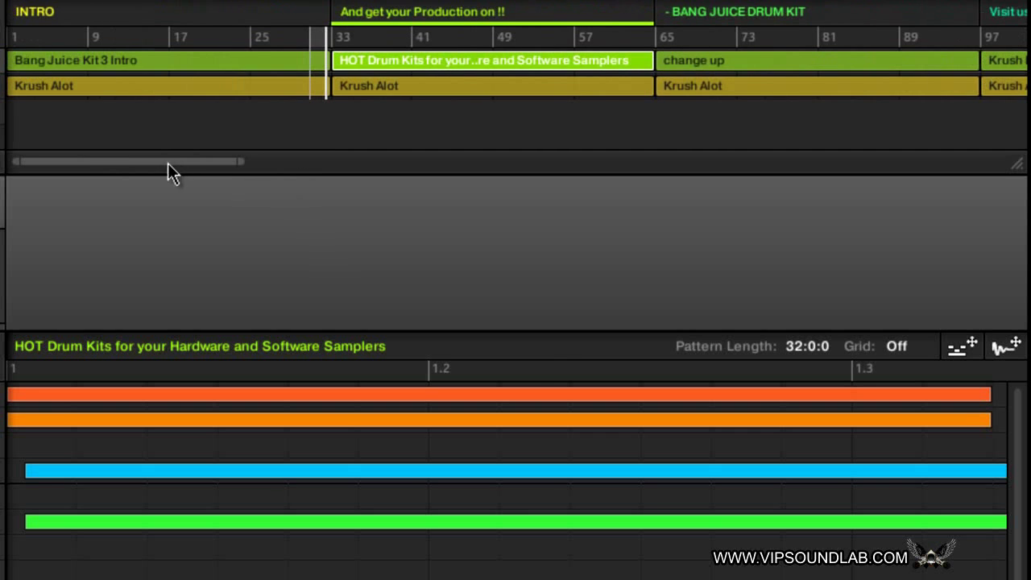
click(151, 12)
drag(240, 162, 698, 196)
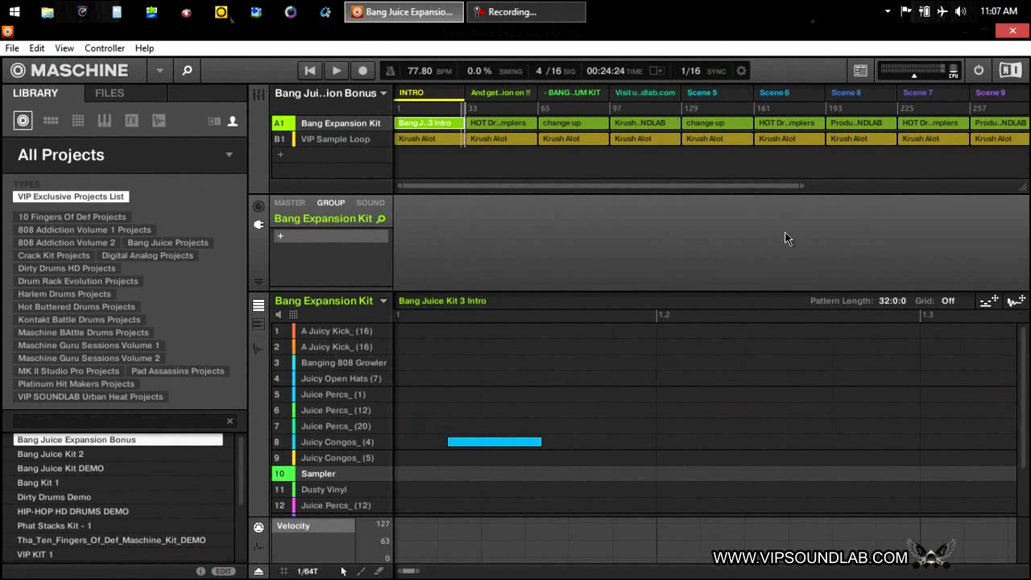
- Change the time signature to 16/16
double_click(541, 77)
text(16)
key(Return)
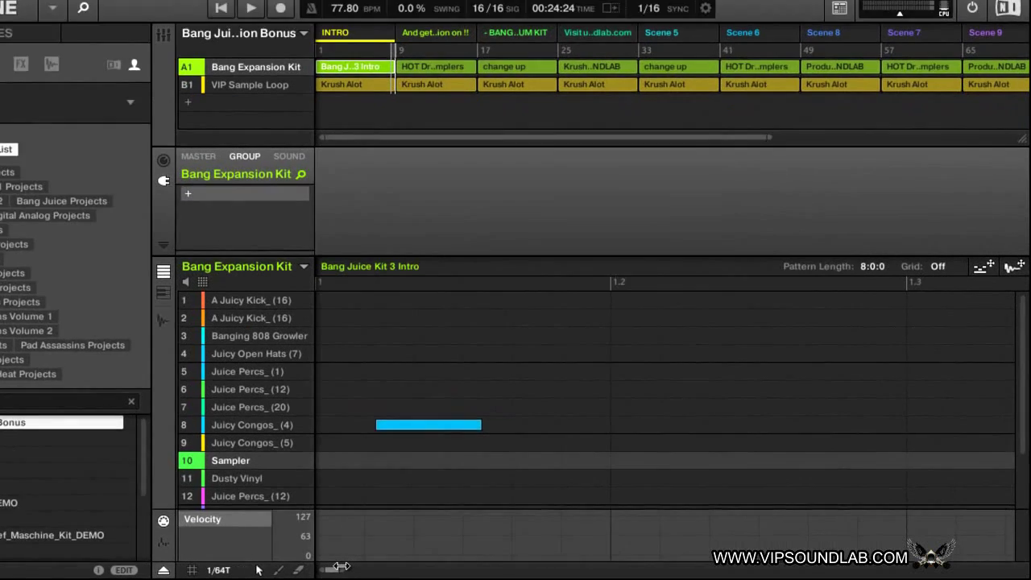
- Zoom the pattern editor out and check the Grid options, leaving the grid Off
drag(342, 567, 446, 562)
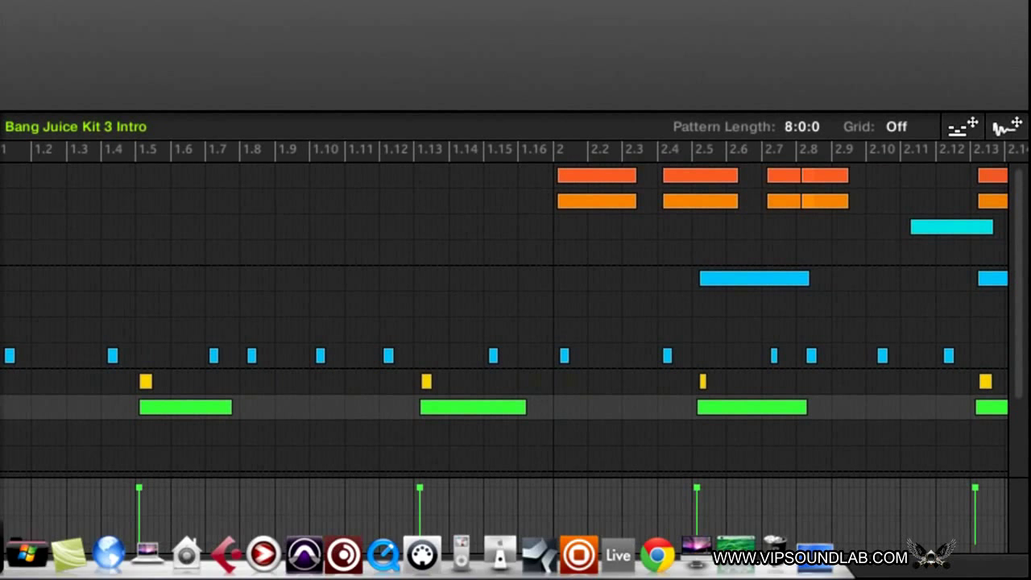
drag(148, 565, 67, 551)
click(901, 130)
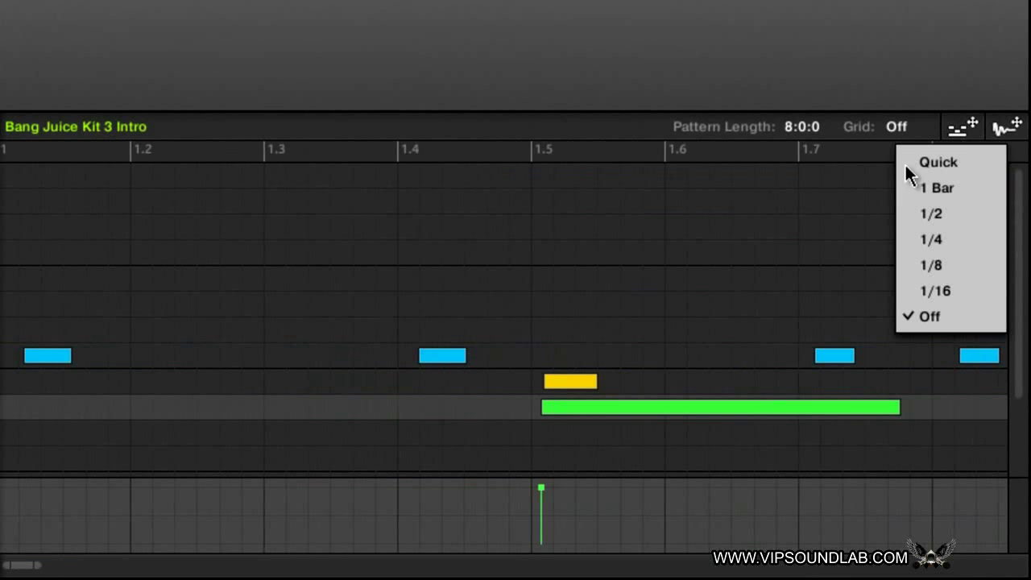
click(241, 302)
drag(25, 570, 721, 575)
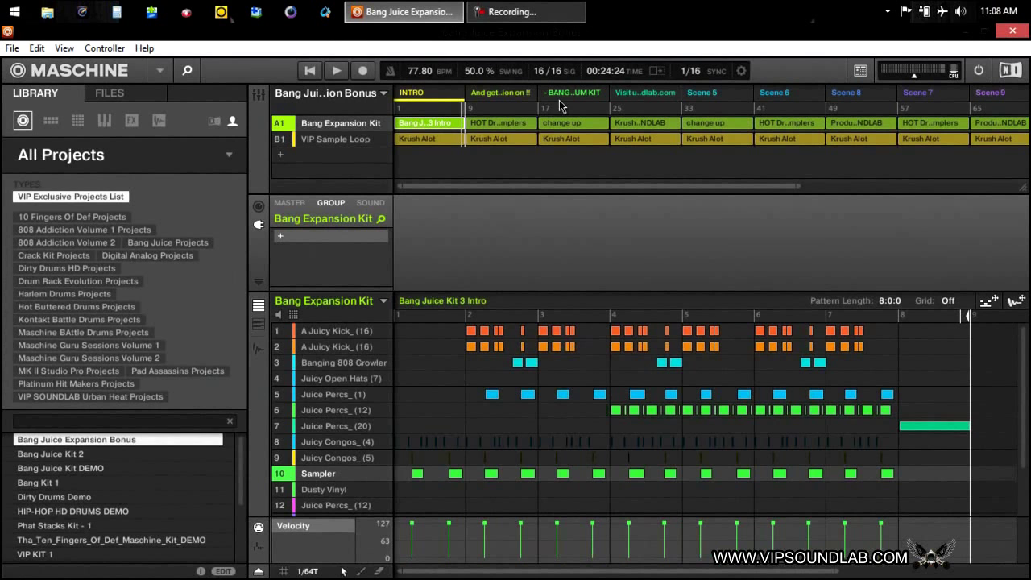
- Reset the main swing to 0.0 % and bring up the sound's Groove settings
scroll(475, 74, down, 3)
double_click(476, 73)
click(370, 204)
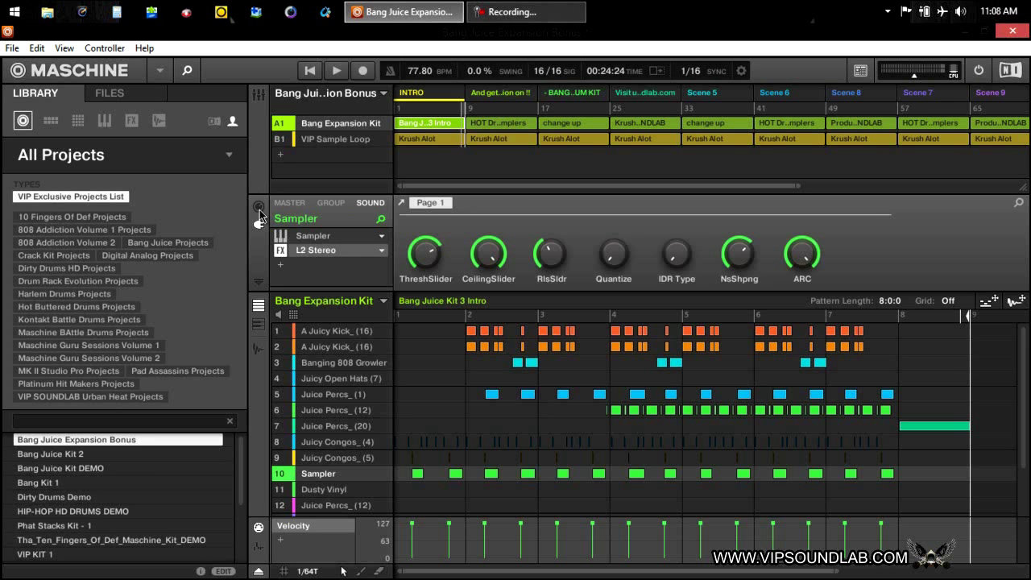
click(258, 206)
click(299, 271)
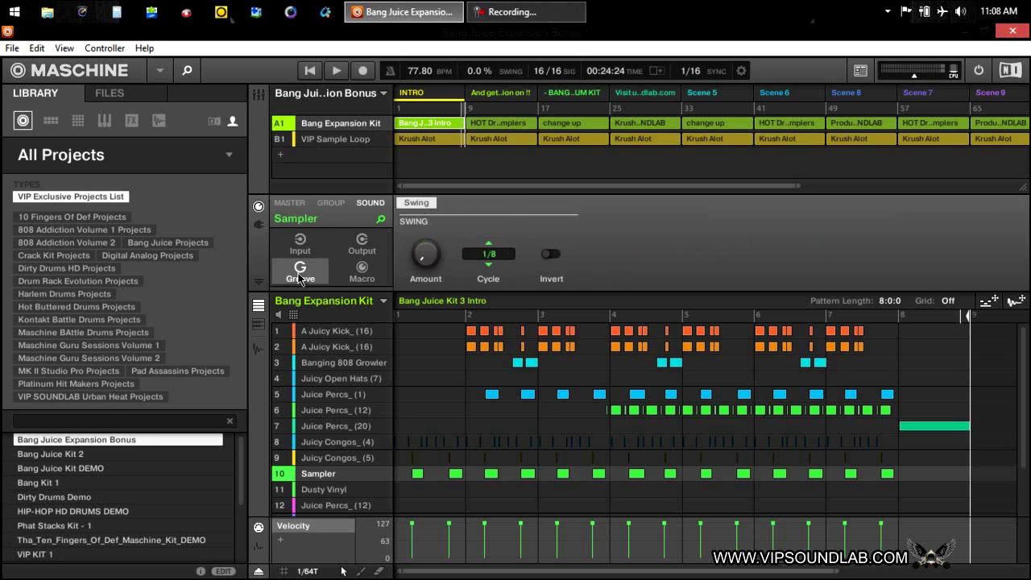
- Select A Juicy Kick_(16) and check its groove swing Cycle, keeping 3/16
click(338, 334)
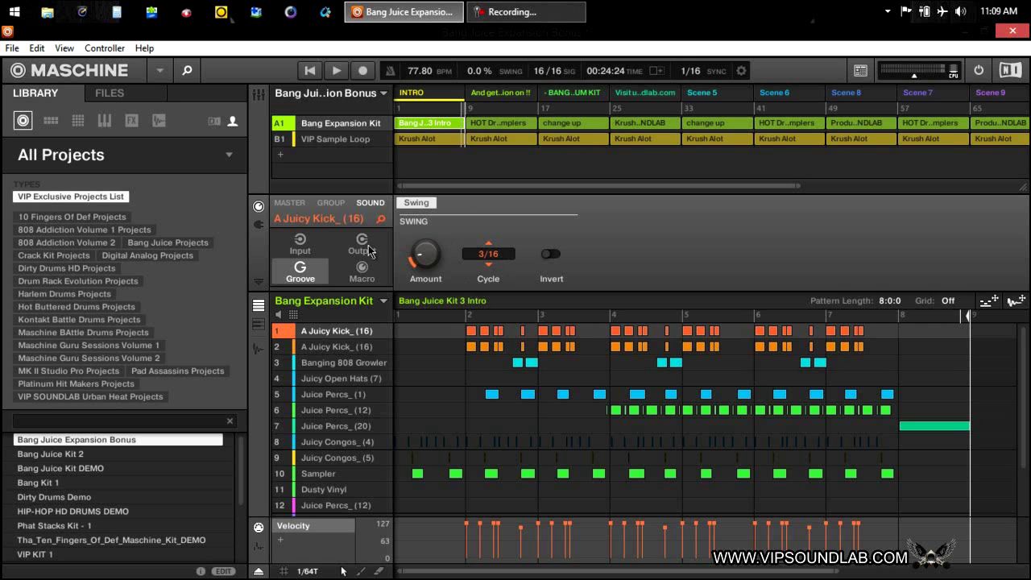
click(484, 256)
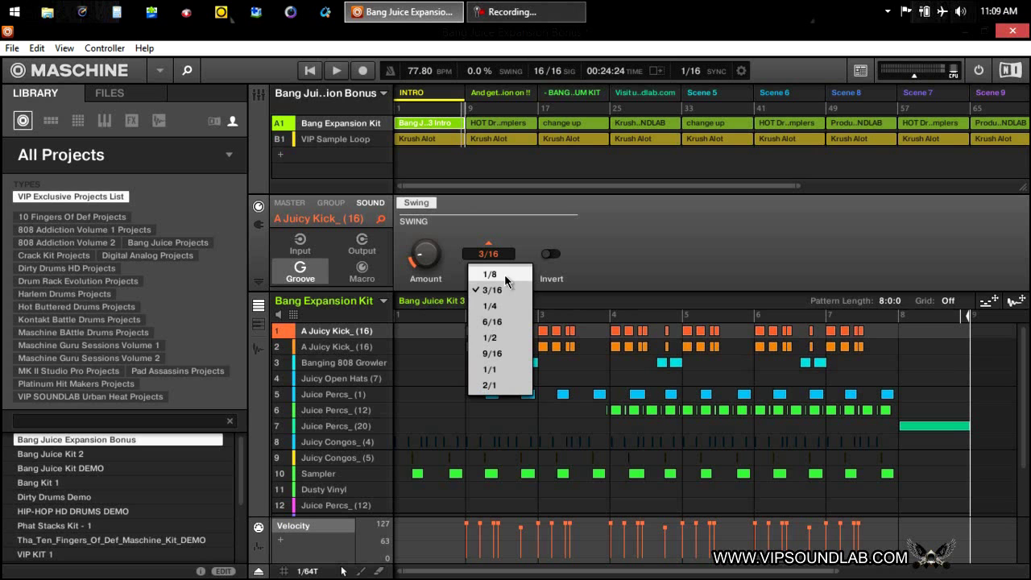
click(544, 231)
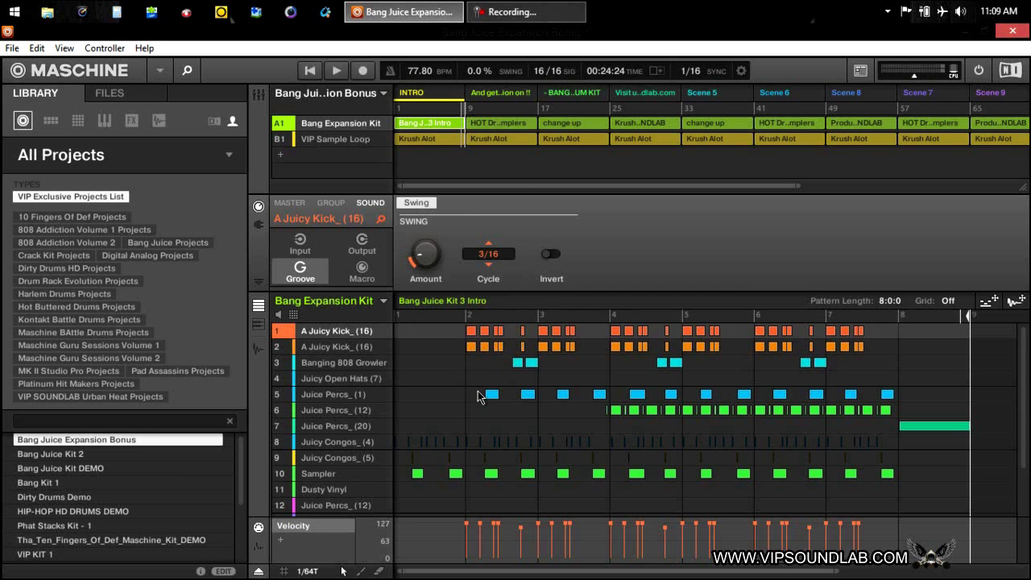
mouse_move(432, 258)
drag(800, 187, 927, 186)
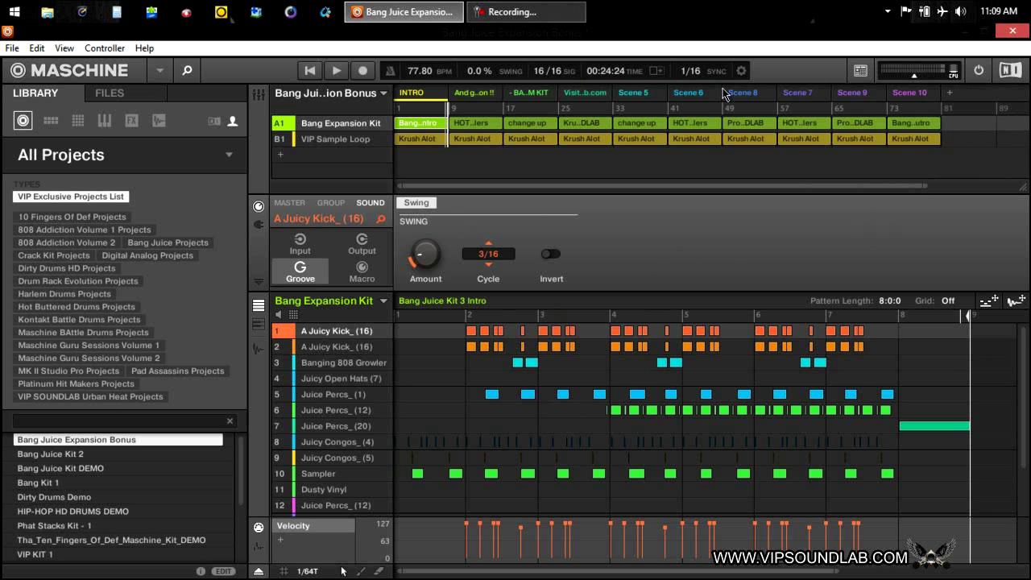
click(741, 70)
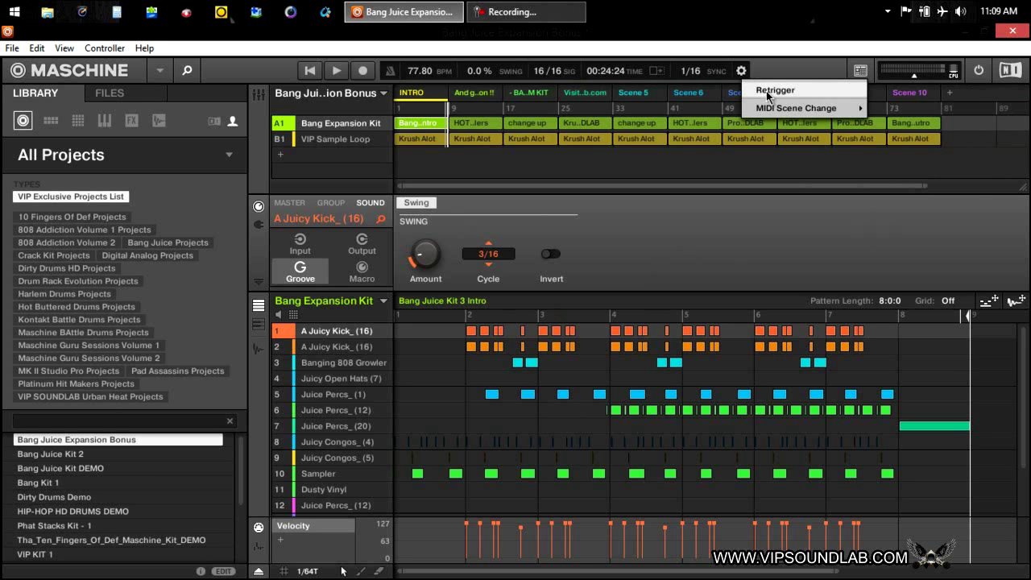
mouse_move(776, 110)
mouse_move(968, 109)
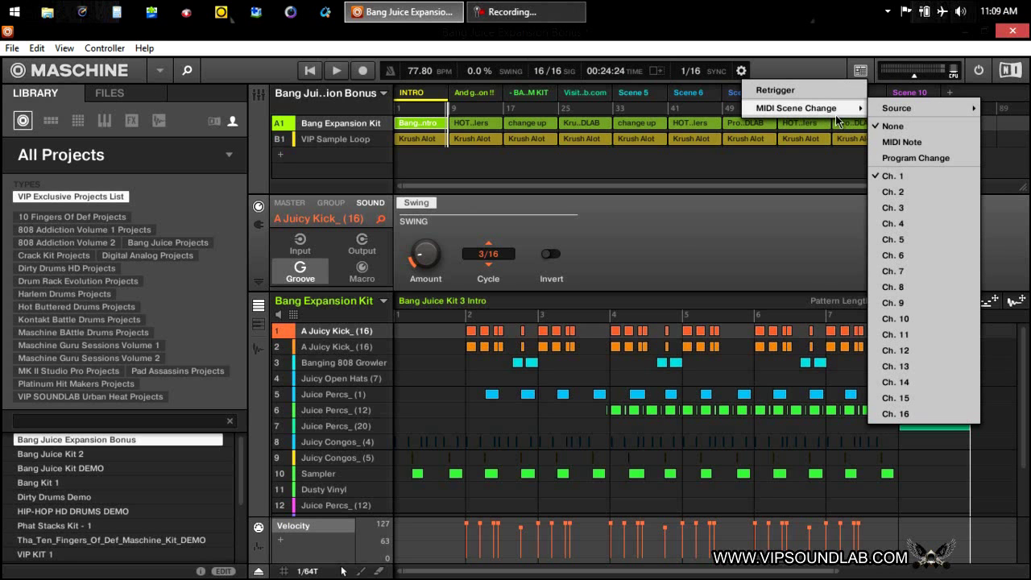
click(660, 247)
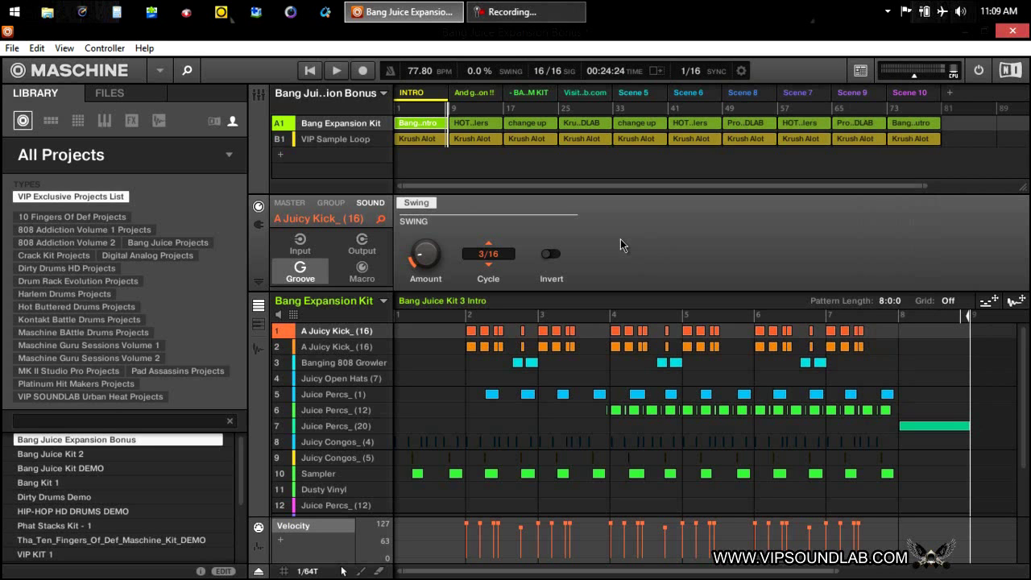
click(384, 303)
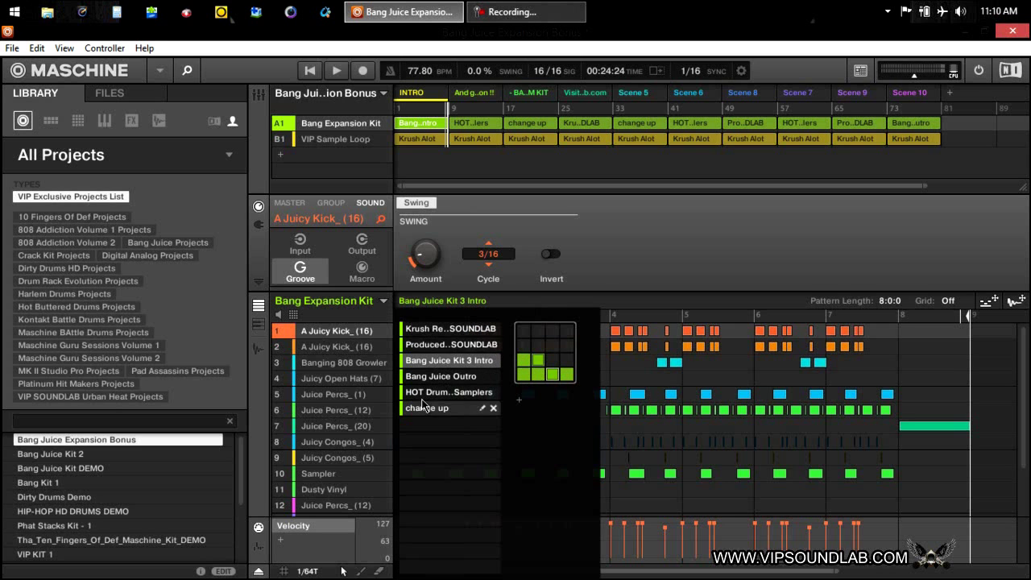
- Browse the kit's patterns: Bang Juice Kit 3 Intro, Bang Juice Outro, HOT Drum Kits
click(453, 346)
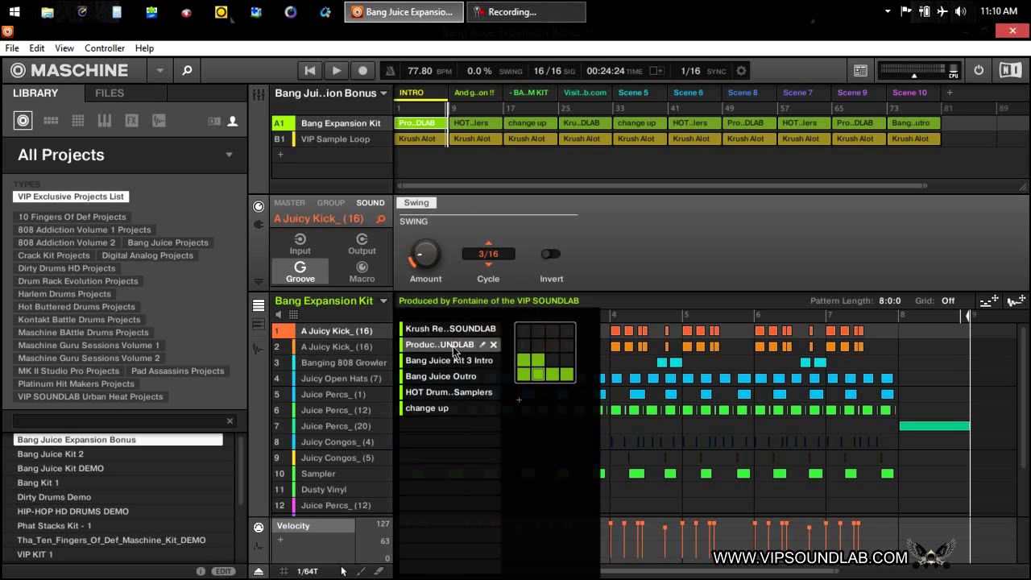
click(450, 362)
click(442, 376)
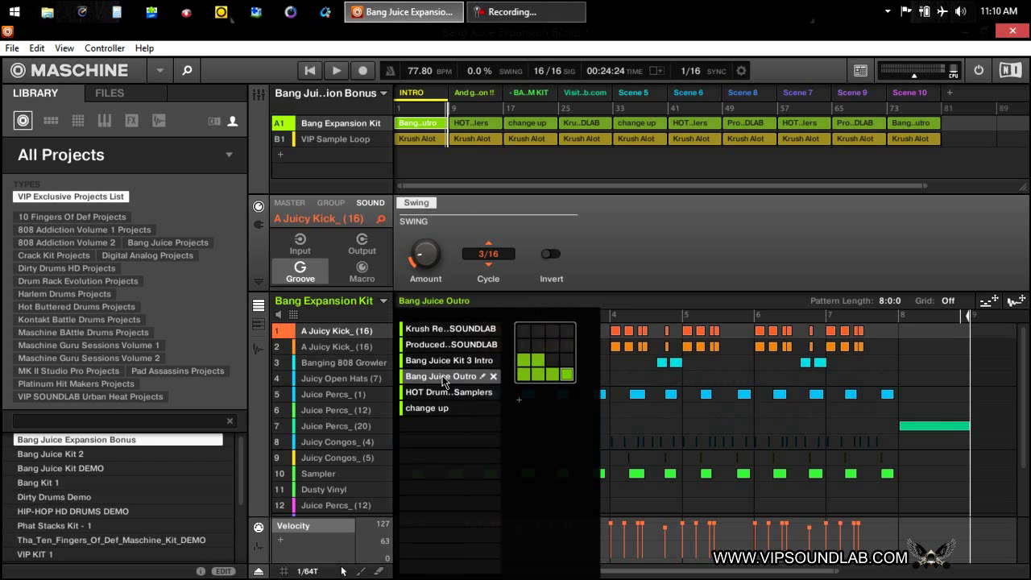
click(440, 394)
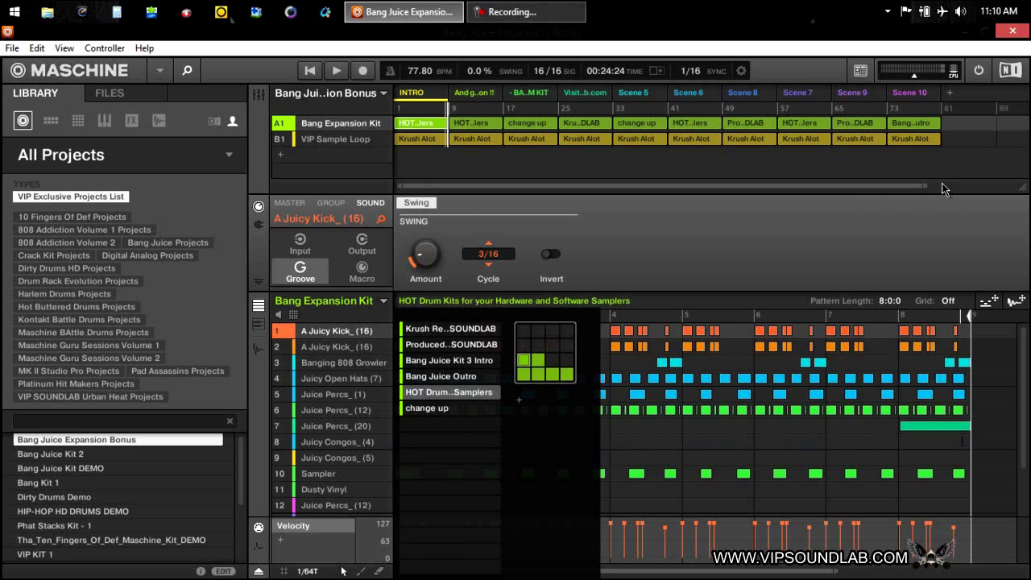
drag(927, 190, 532, 190)
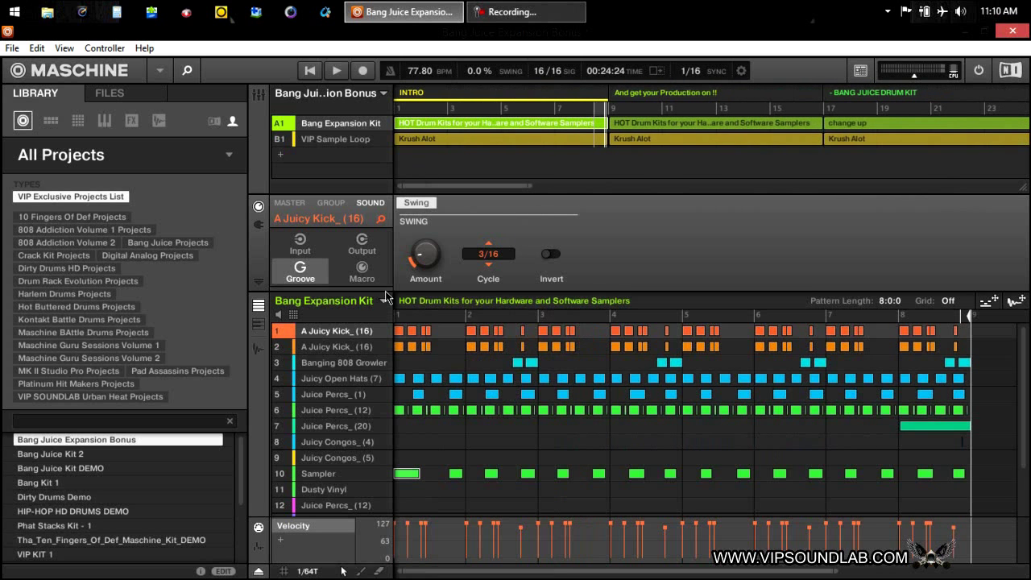
- Try Krush Re-Make and Bang Juice Outro, then create a new empty 4-bar Pattern 7
click(384, 300)
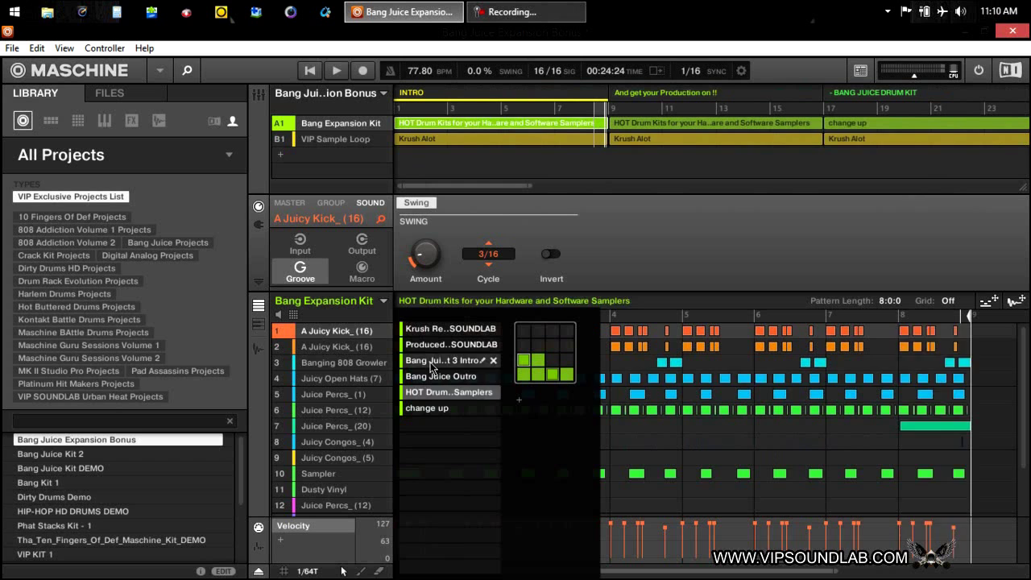
click(428, 332)
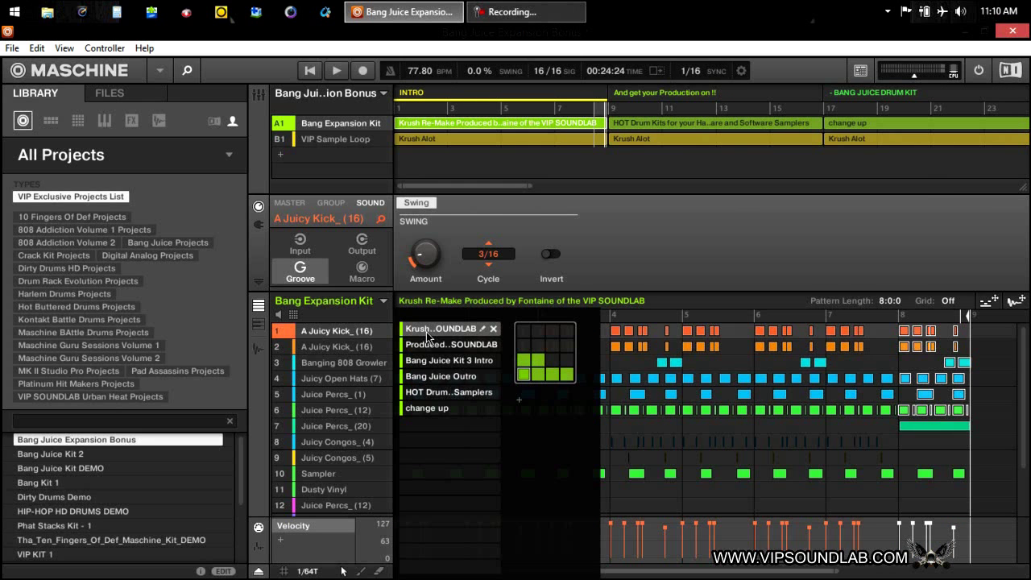
click(425, 376)
click(436, 425)
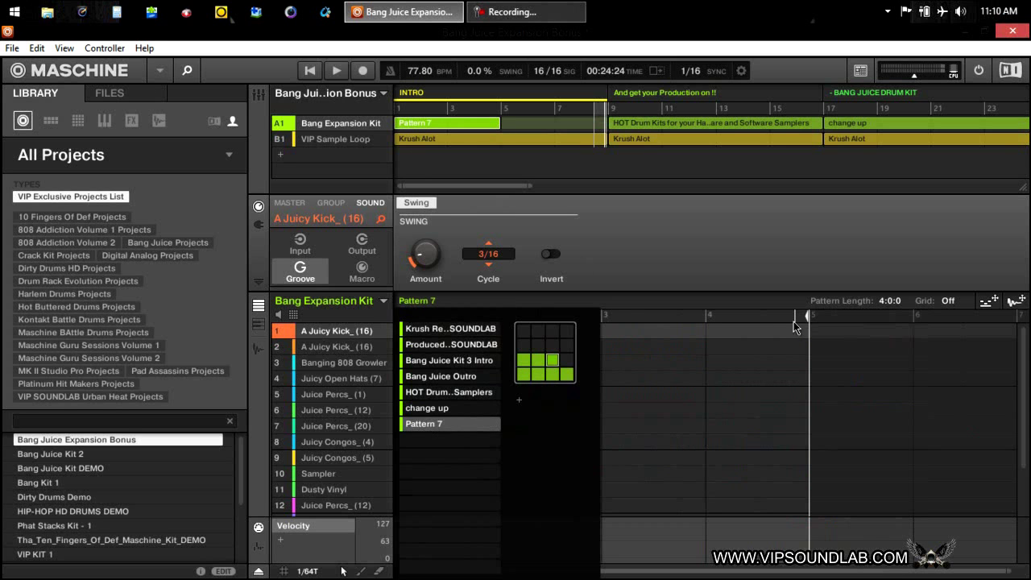
- Set Pattern 7's length to 8 bars (8:0:0)
click(892, 305)
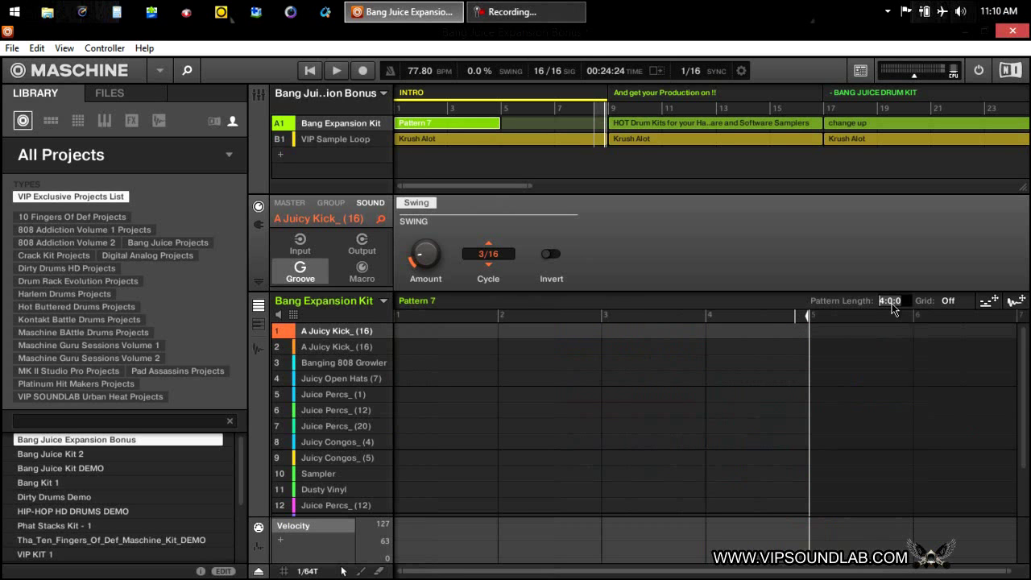
text(8)
key(Return)
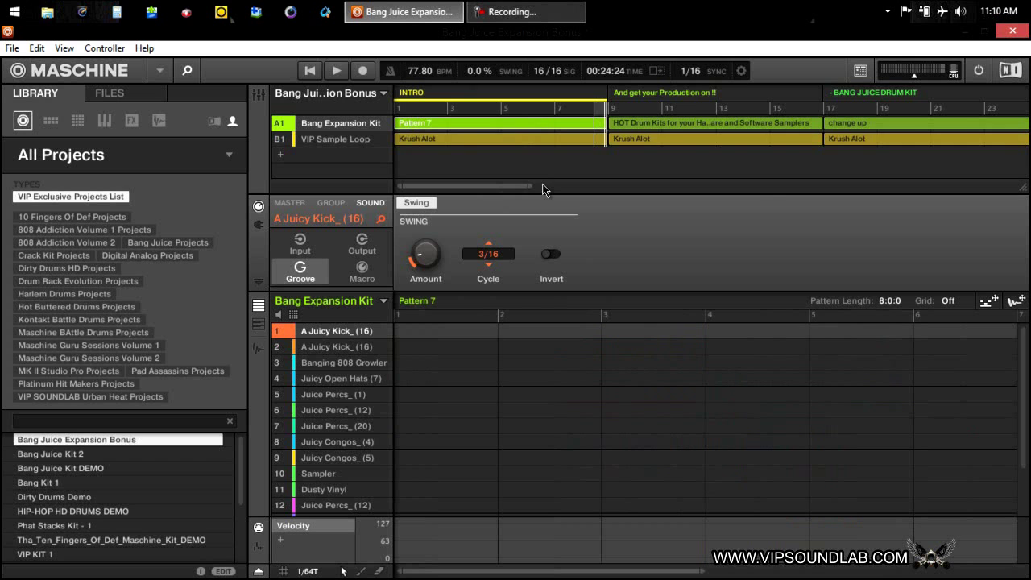
drag(528, 190, 749, 190)
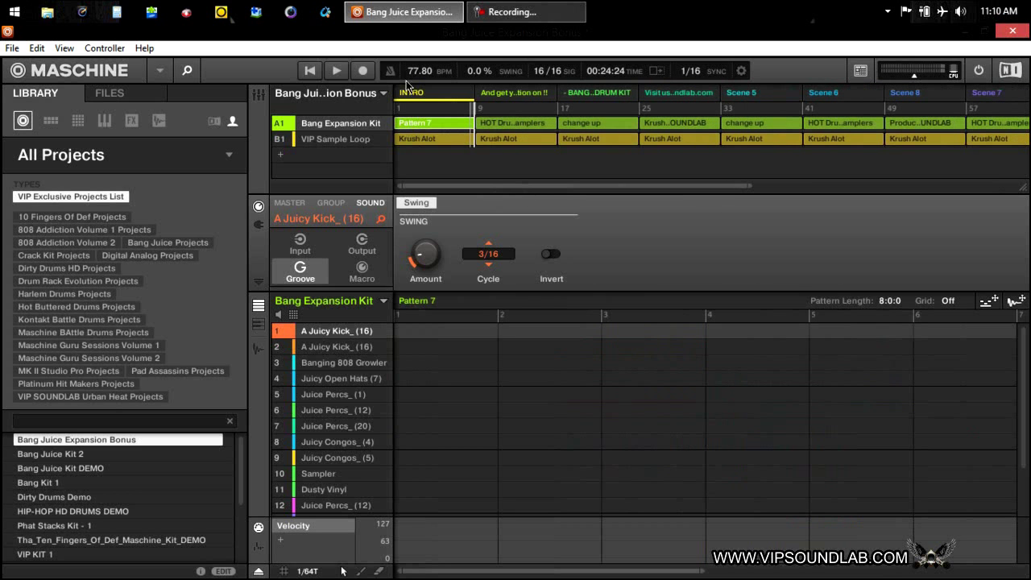
- Put Bang Juice Kit 3 Intro back into the INTRO scene
click(417, 301)
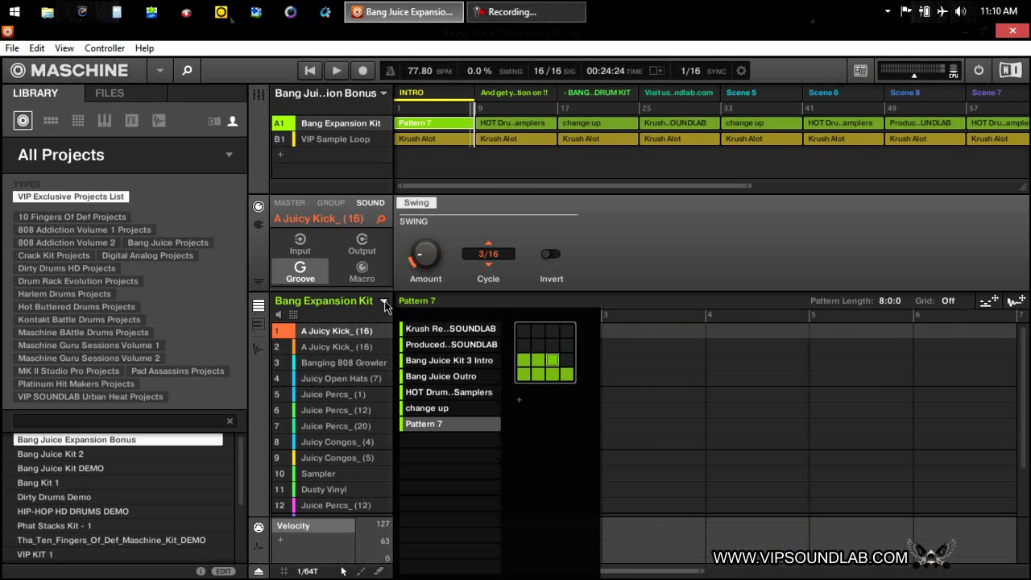
click(449, 360)
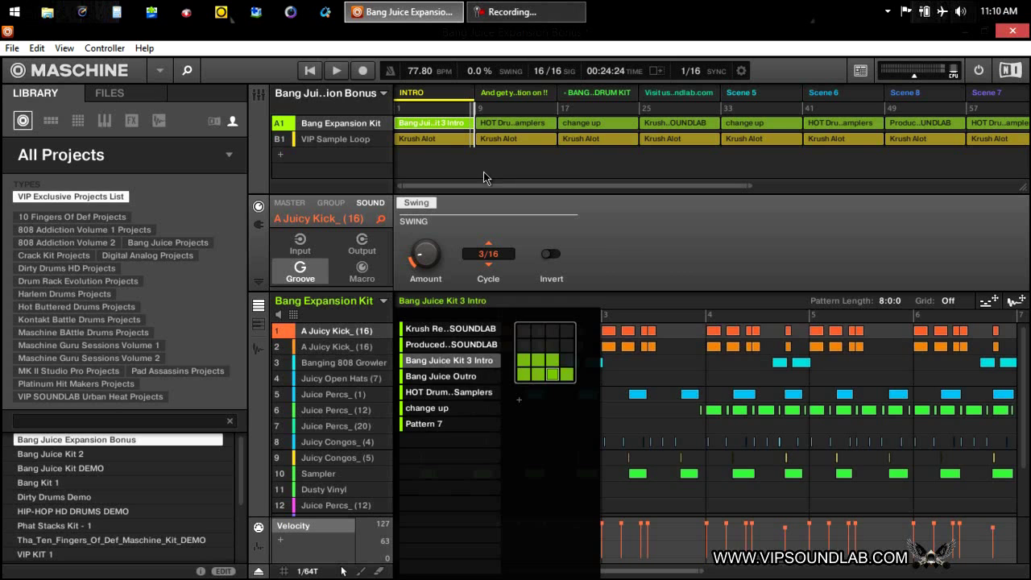
click(593, 231)
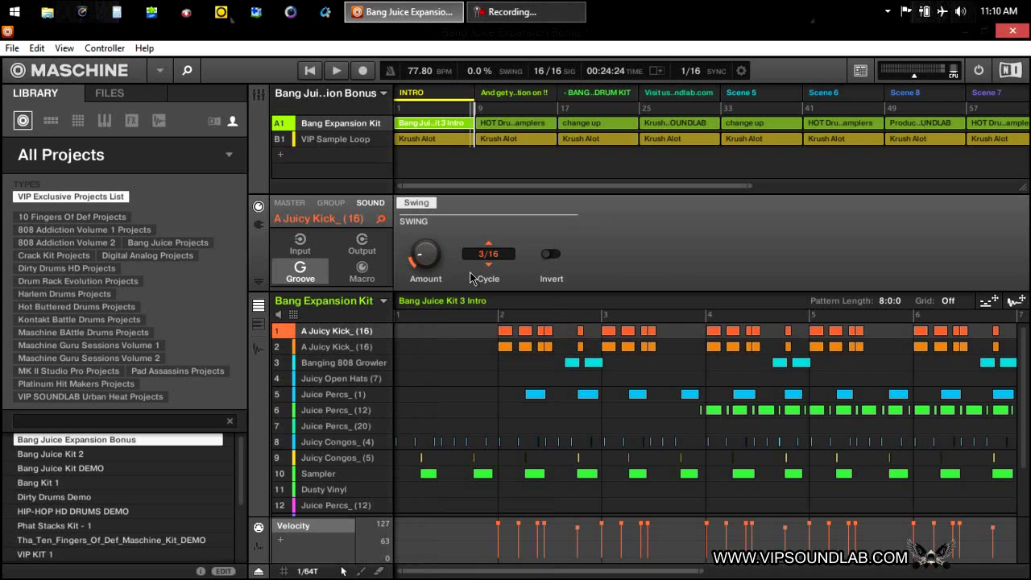